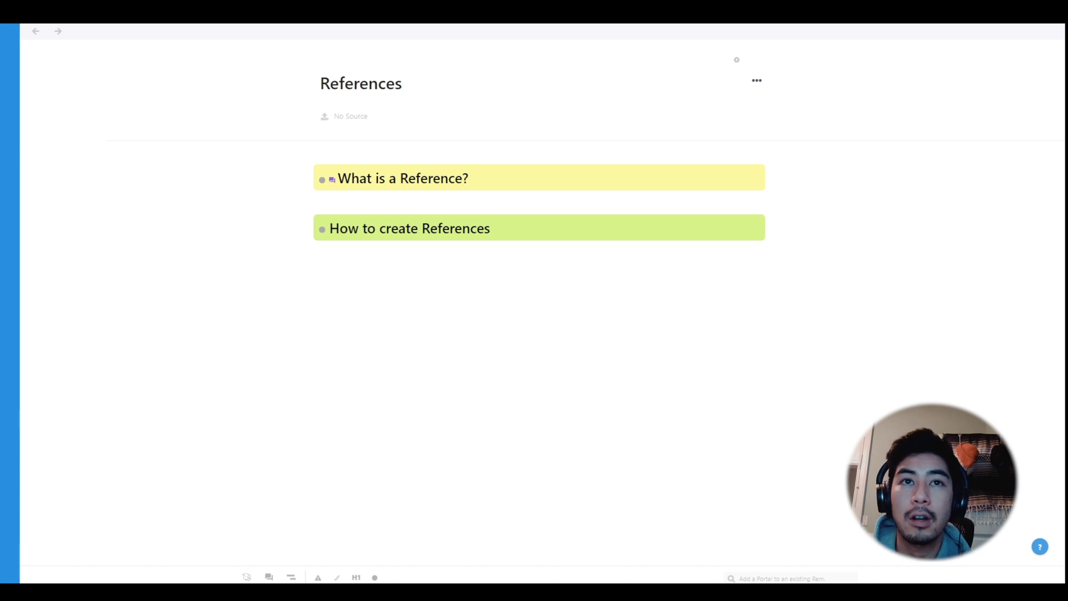
# - Expand What is a Reference? and What can be referenced? to list Rem, single Word and text blocks
pyautogui.click(502, 174)
pyautogui.hotkey('ctrl', 'Down')
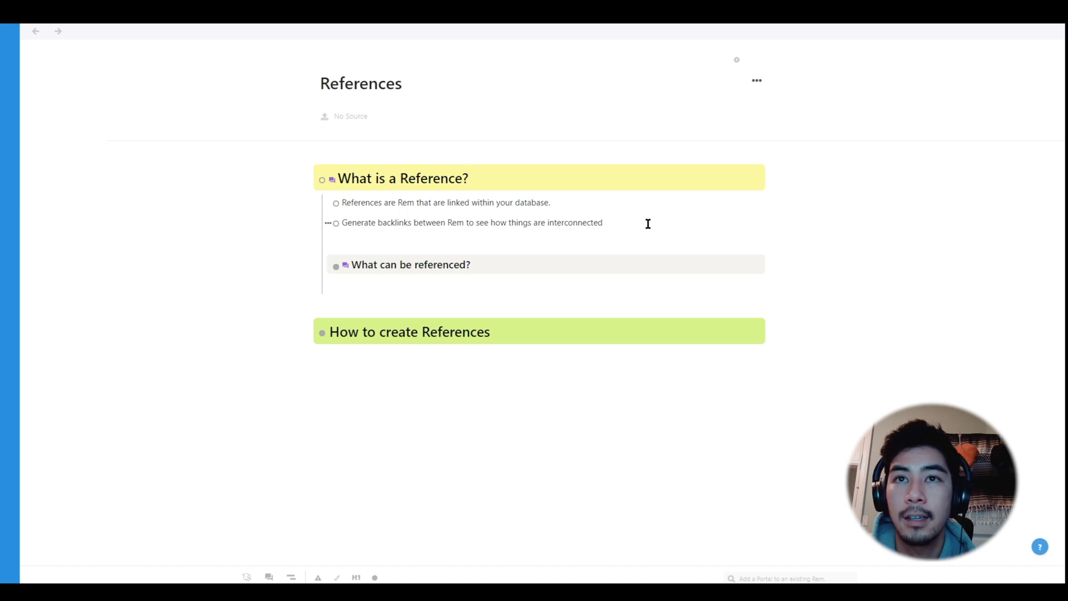
pyautogui.click(530, 268)
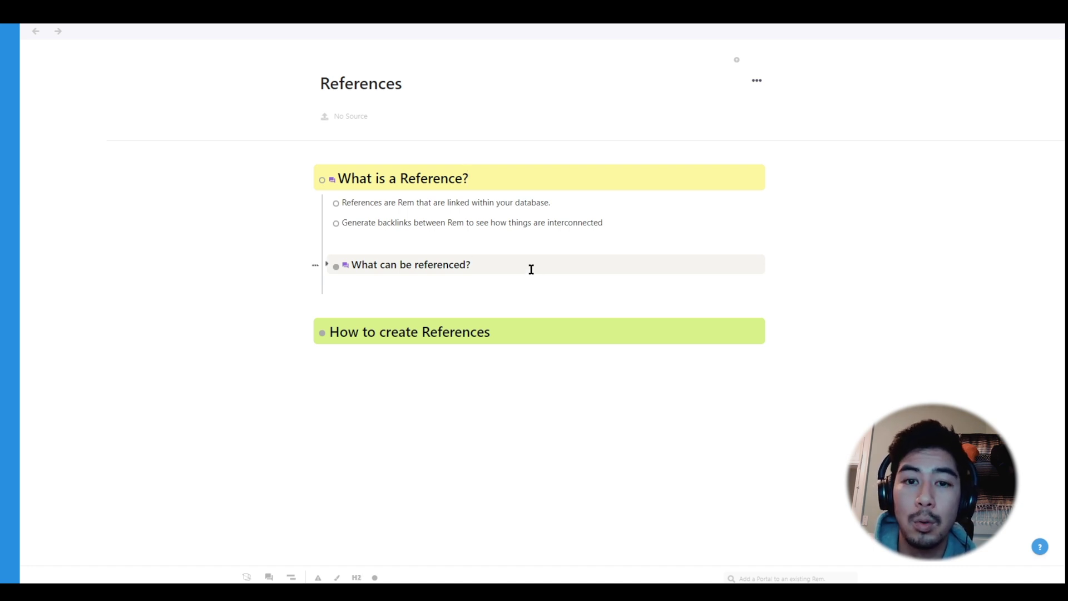
pyautogui.hotkey('ctrl', 'Down')
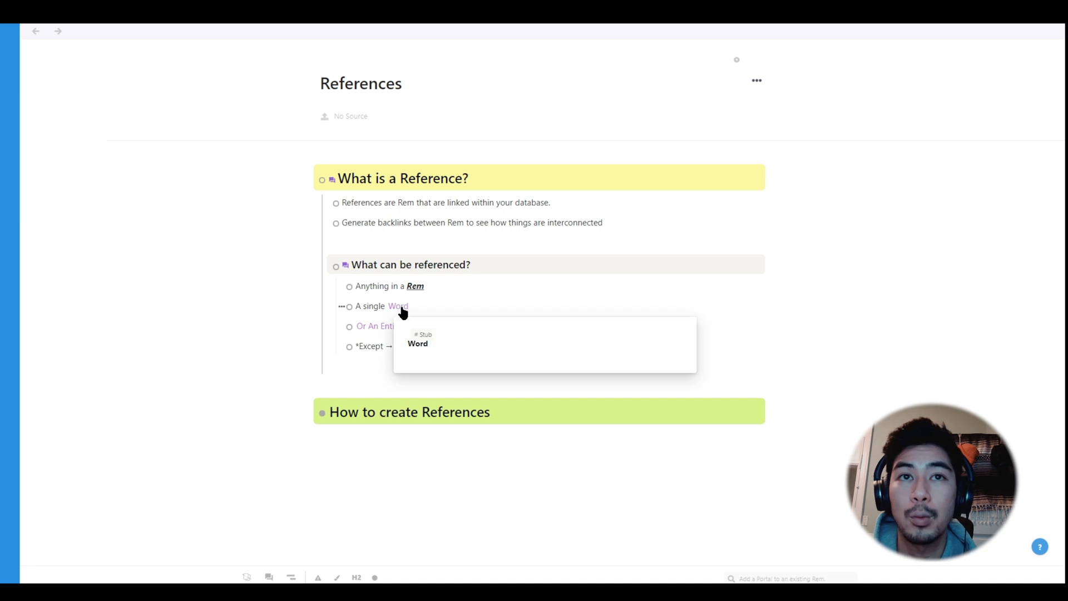
# - Select the Images / Videos text and add an empty top-level rem below the list
pyautogui.moveTo(593, 336)
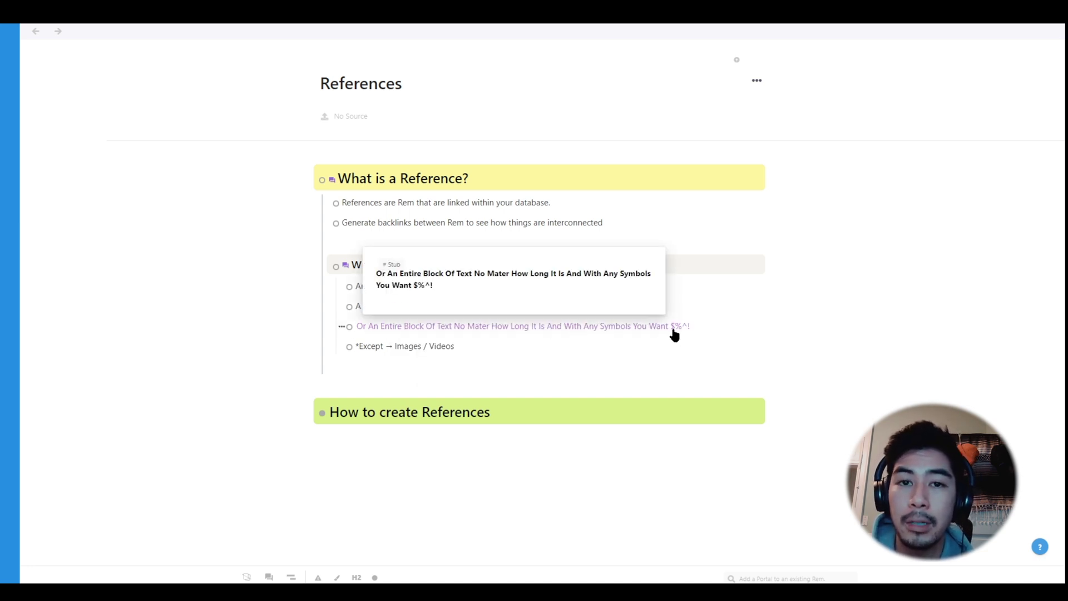
pyautogui.moveTo(393, 346); pyautogui.dragTo(458, 346)
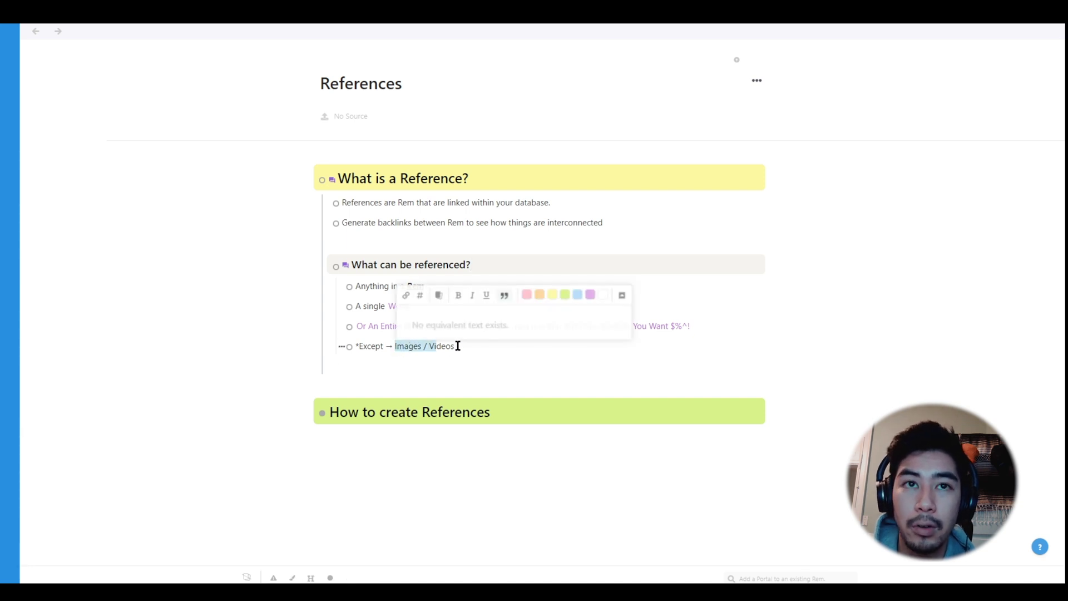
pyautogui.click(612, 362)
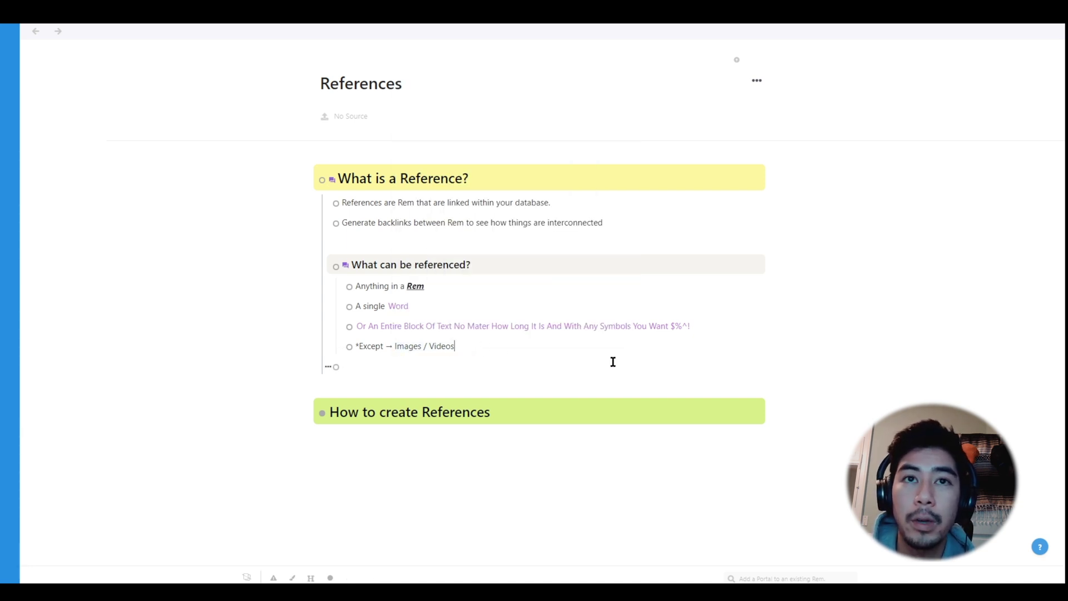
pyautogui.hotkey('shift', 'Tab')
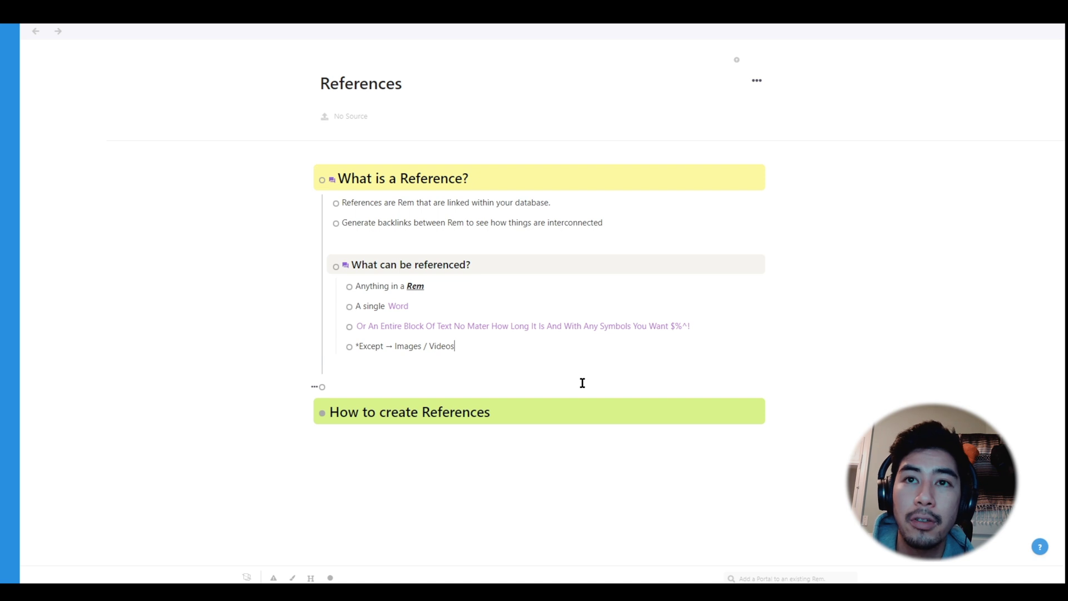
pyautogui.press('Up')
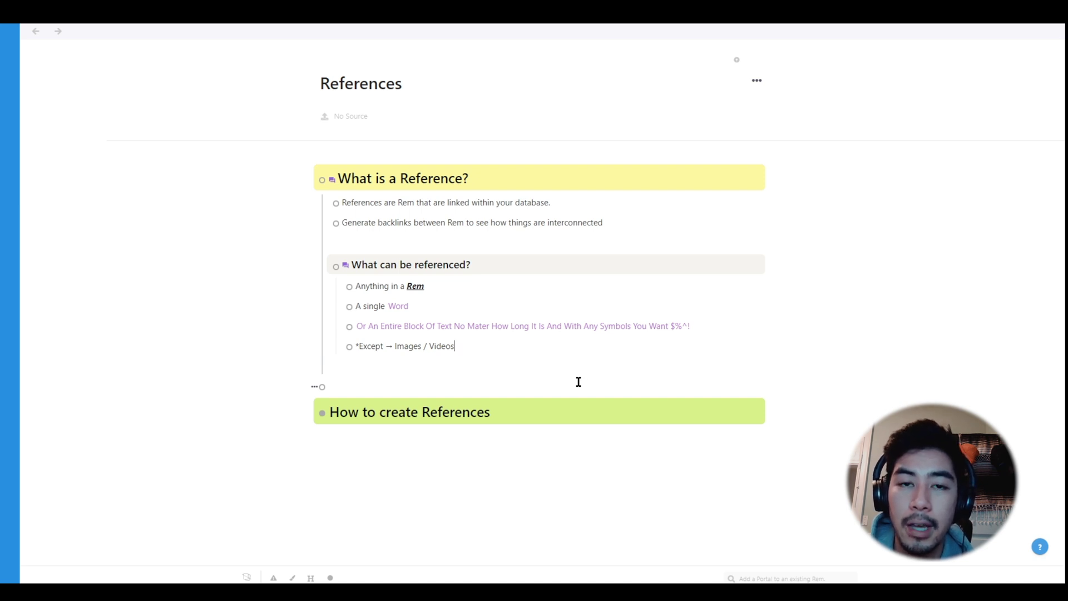
pyautogui.click(554, 414)
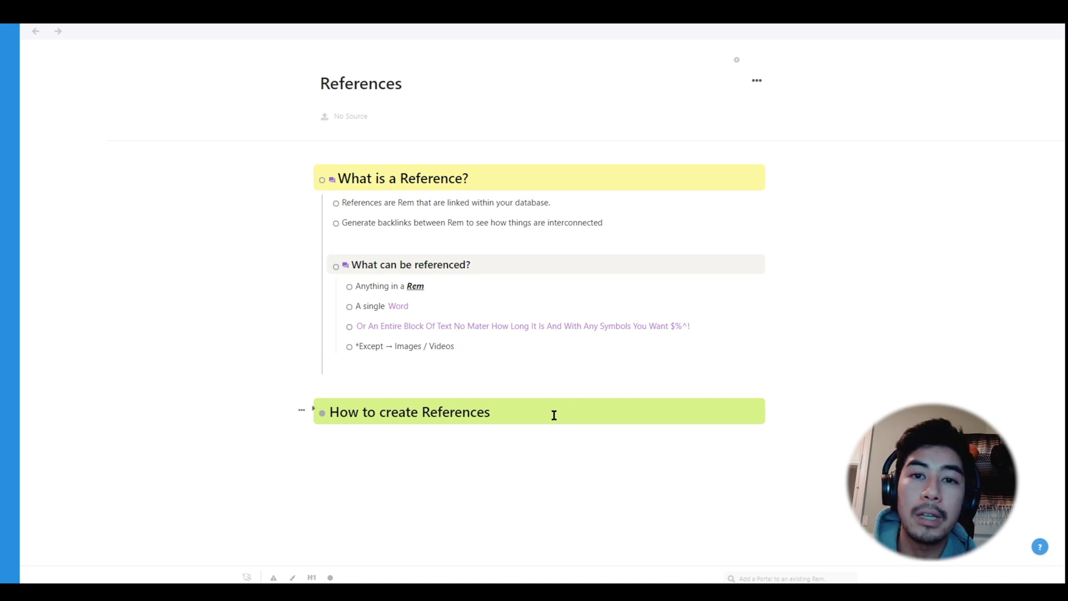
# - Expand How to create References and its Creating a Reference note
pyautogui.hotkey('ctrl', 'Down')
pyautogui.click(613, 438)
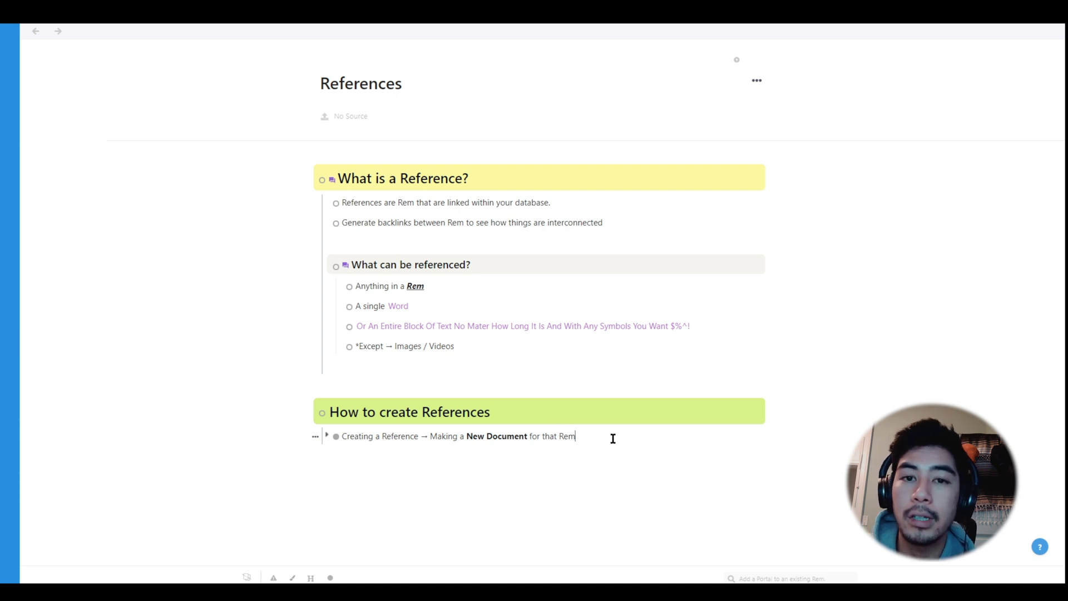
pyautogui.hotkey('ctrl', 'Down')
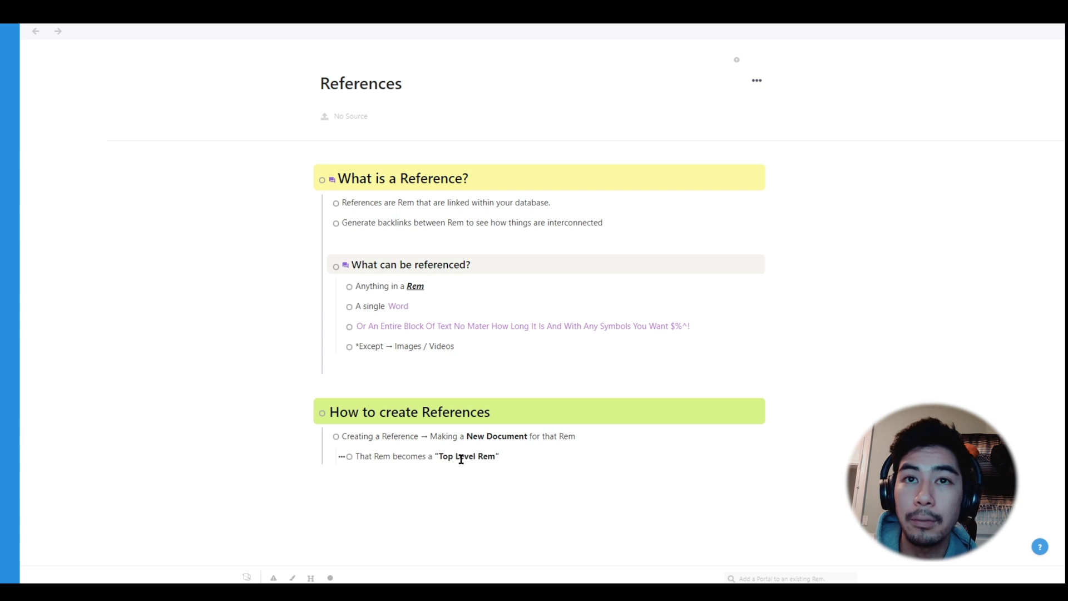
# - Check the new-document options, then return the caret to the end of the Top Level Rem line
pyautogui.click(520, 457)
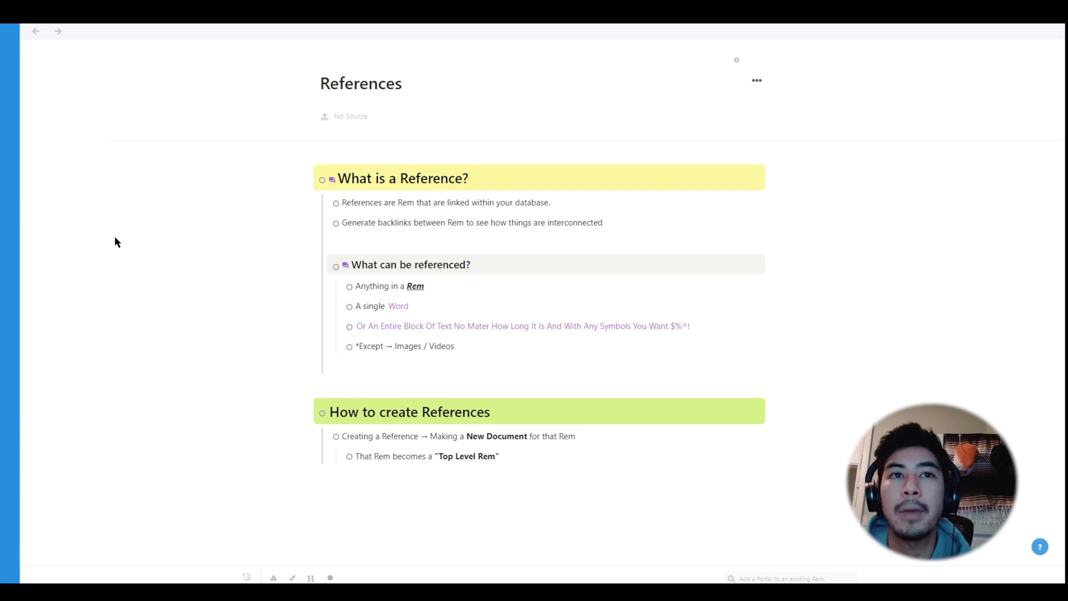
pyautogui.moveTo(7, 215)
pyautogui.click(123, 143)
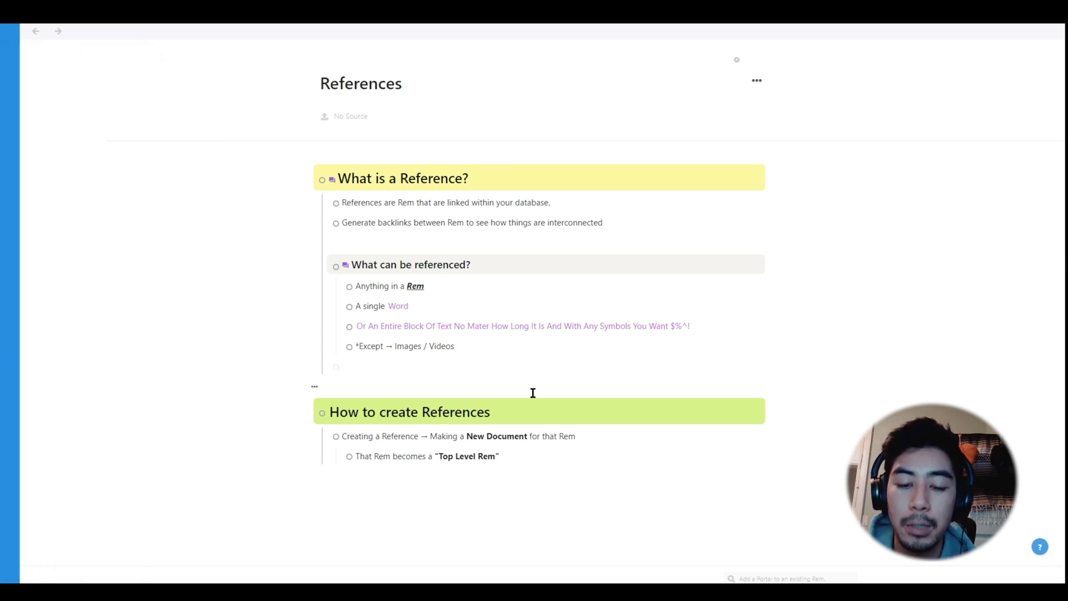
pyautogui.click(549, 455)
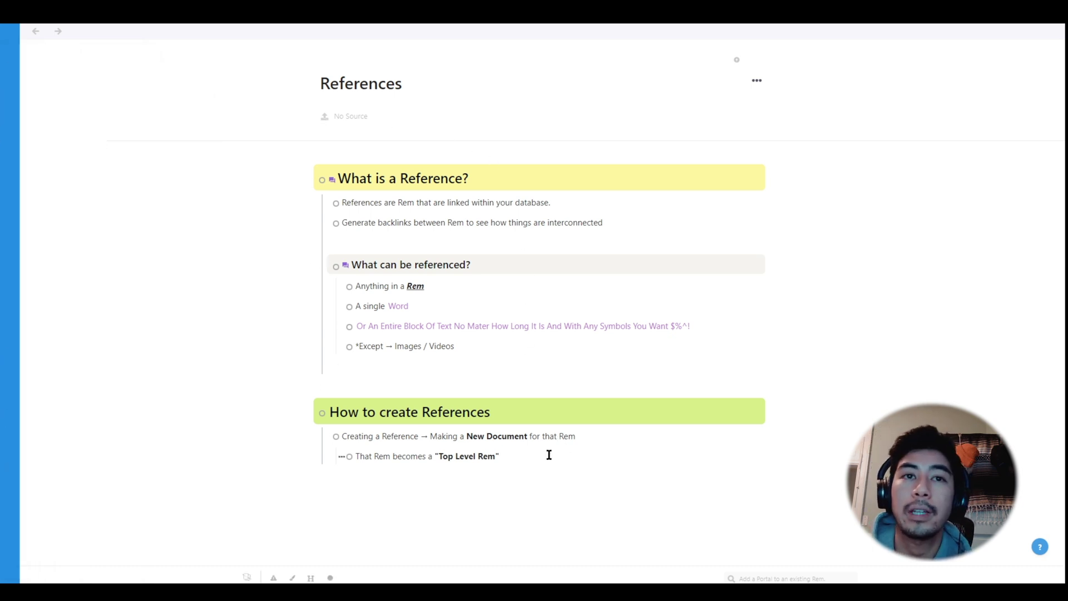
# - Add '2 styles' with indented sub-points 'while you write' and 'while you review', then a fresh outdented bullet
pyautogui.press('Return')
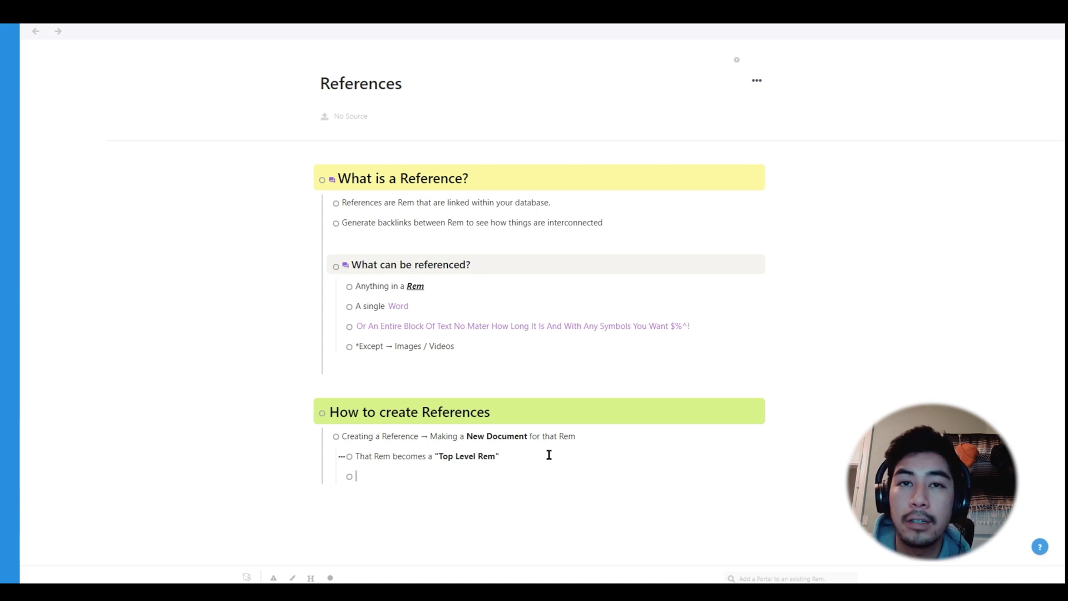
pyautogui.write('2 styles')
pyautogui.press('Return')
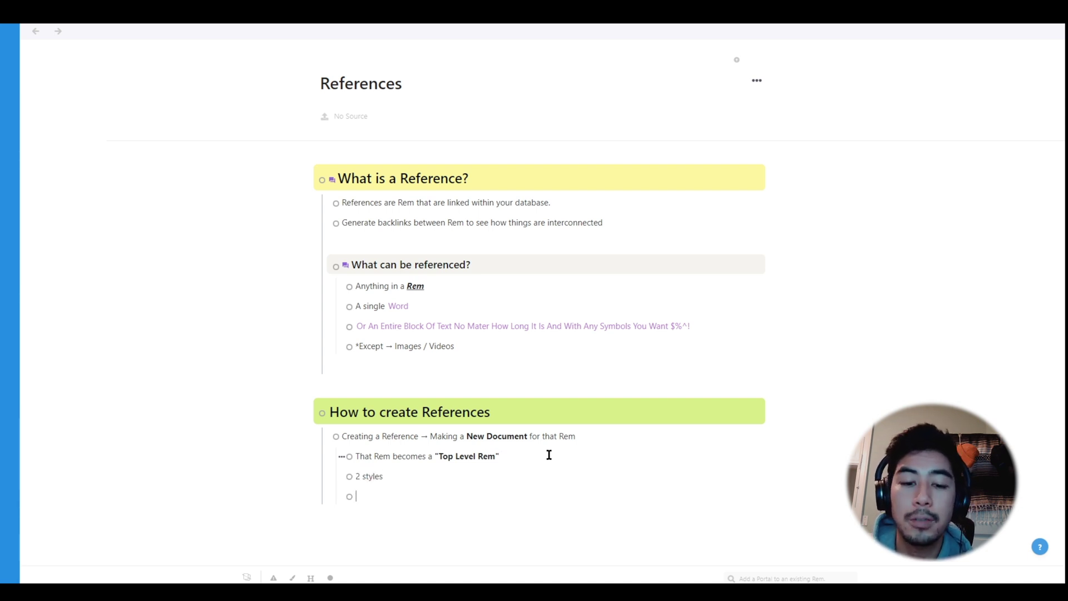
pyautogui.press('Tab')
pyautogui.write('while you write')
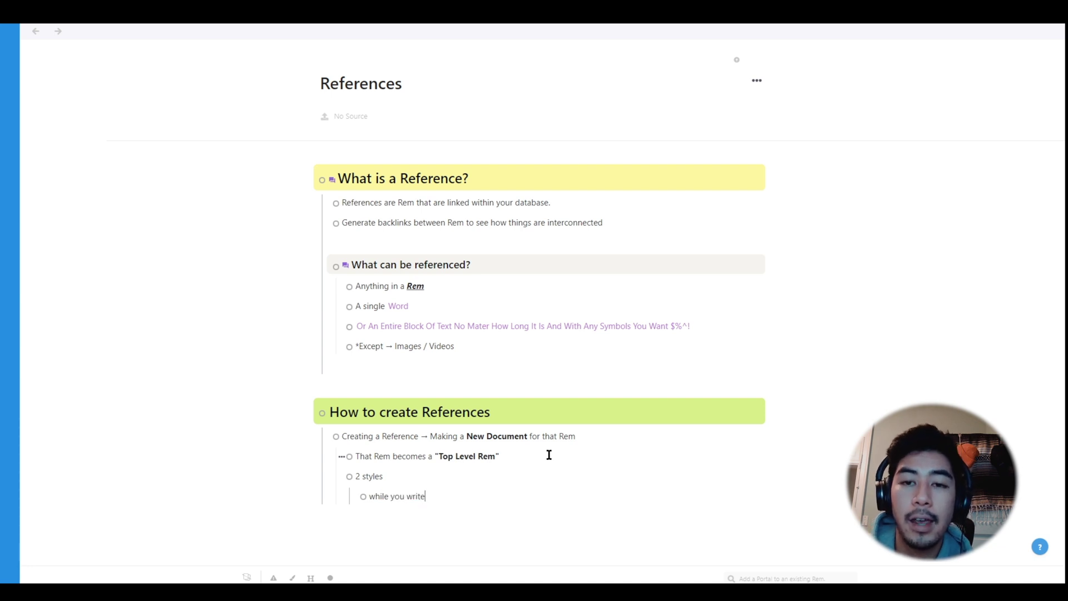
pyautogui.press('Return')
pyautogui.write('while you review')
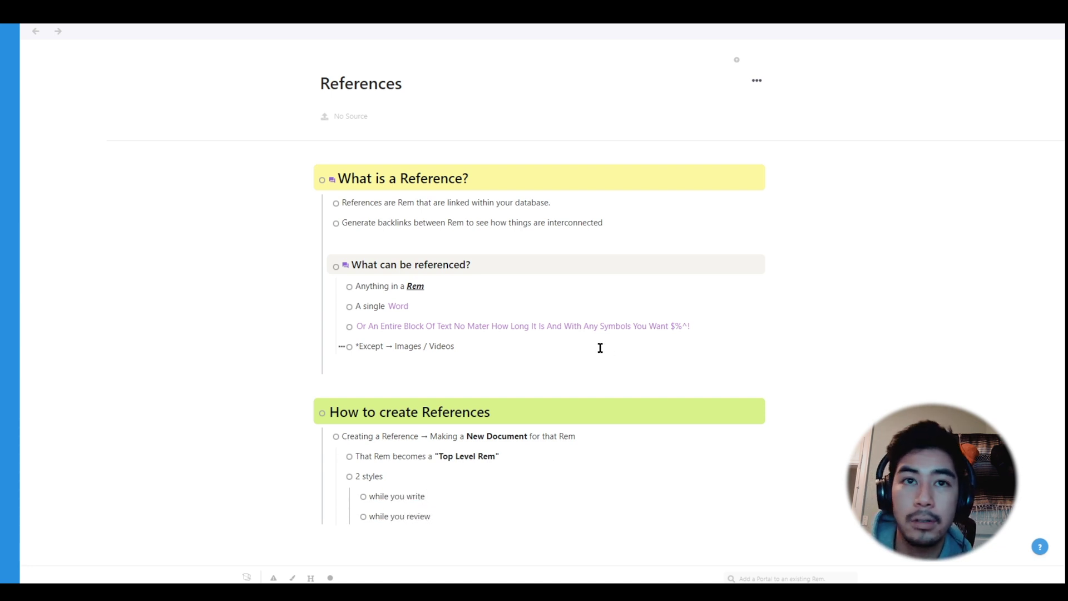
pyautogui.scroll(-1, 595, 345)
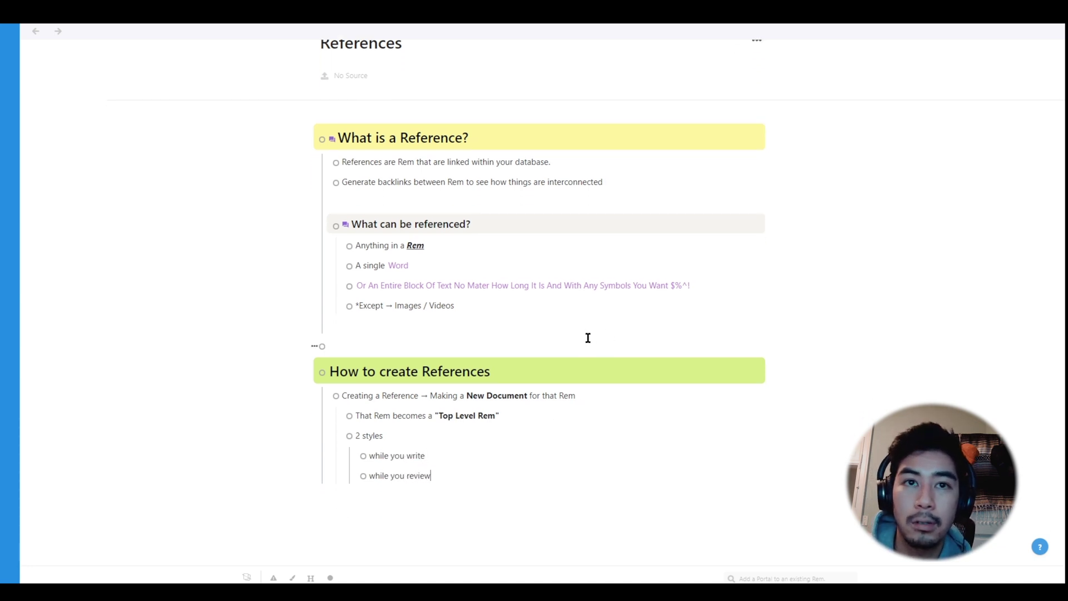
pyautogui.press('Return')
pyautogui.hotkey('shift', 'Tab')
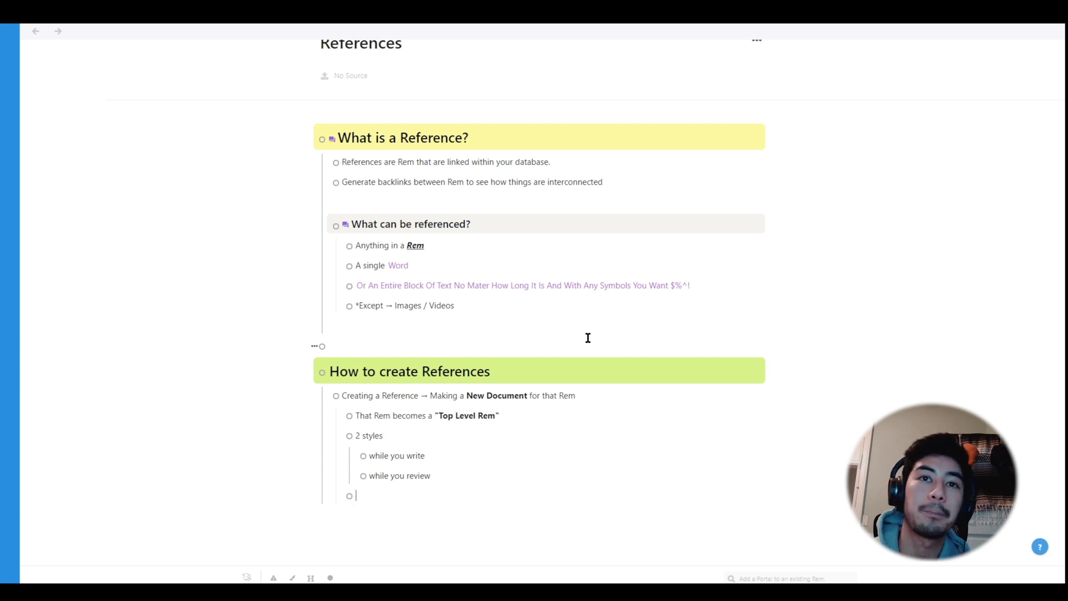
pyautogui.press('Return')
pyautogui.press('Return')
pyautogui.scroll(-1, 588, 338)
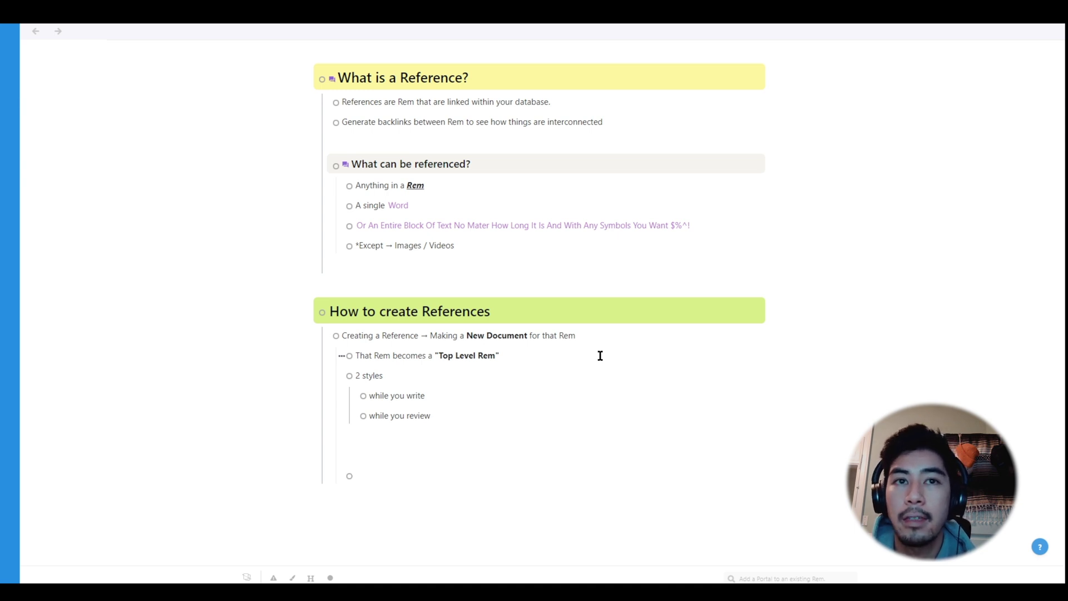
# - Type 'the amount of blood pumped by the left ventricle each heart beat is the' and start a [[ reference
pyautogui.write('the amount of bloo')
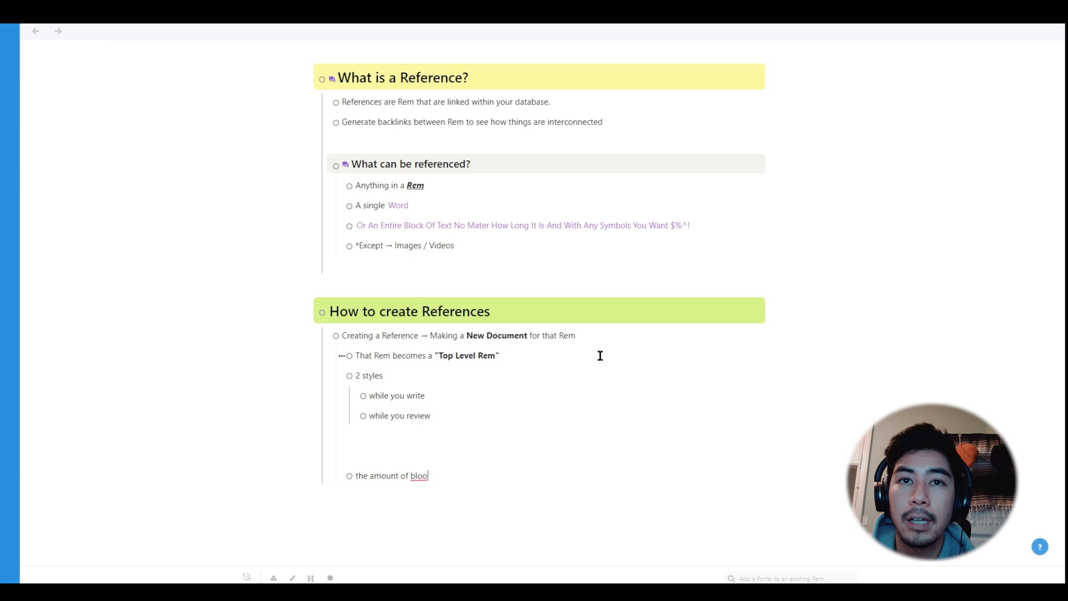
pyautogui.write('d pumped by the left ')
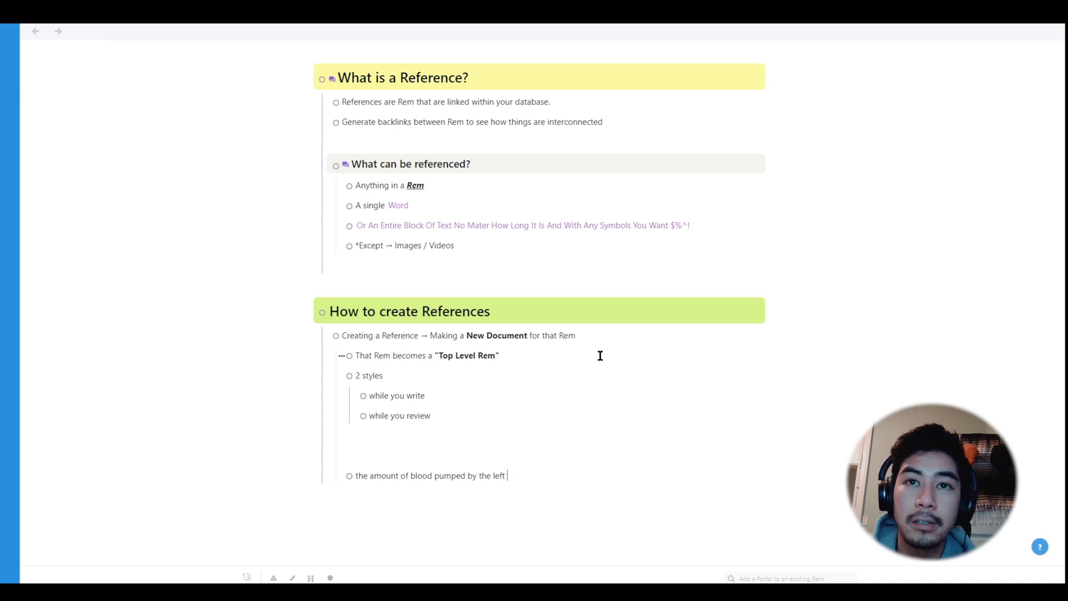
pyautogui.write('ventricle each hear')
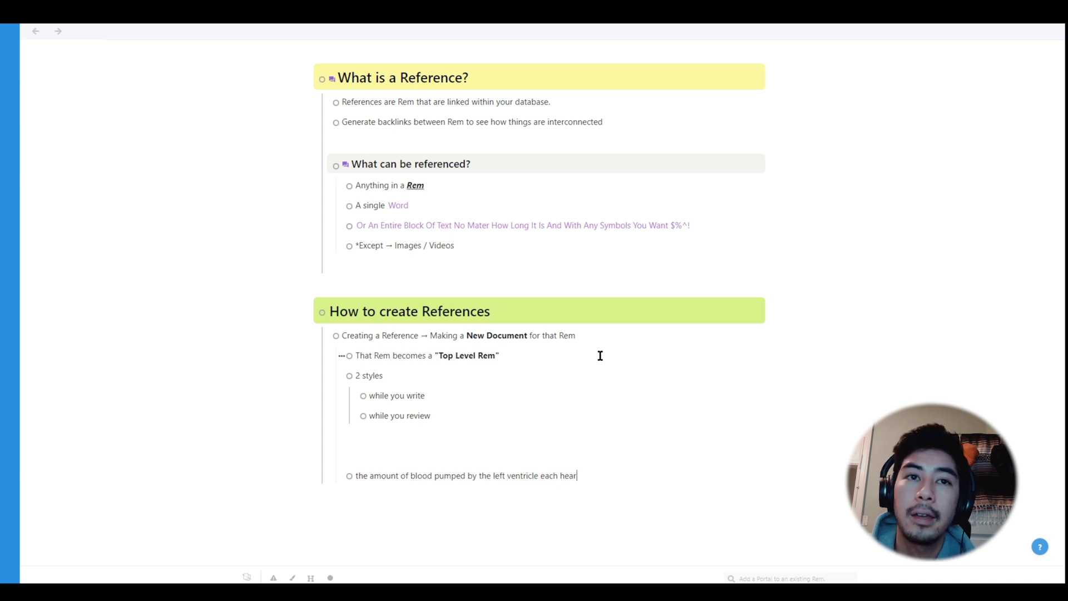
pyautogui.write('t beat is the')
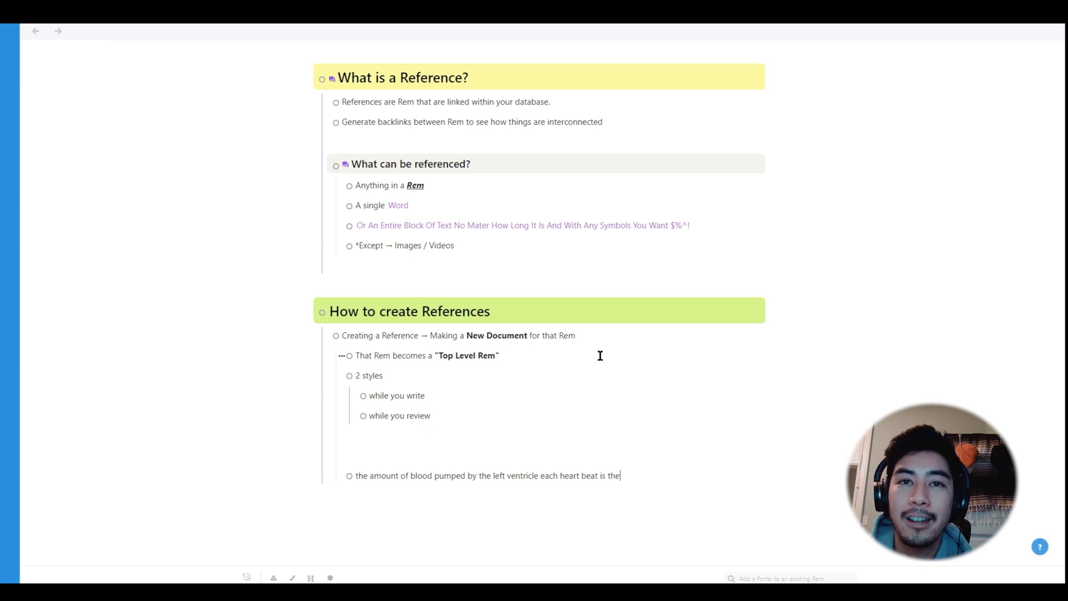
pyautogui.write(' strok')
pyautogui.hotkey('ctrl', 'BackSpace')
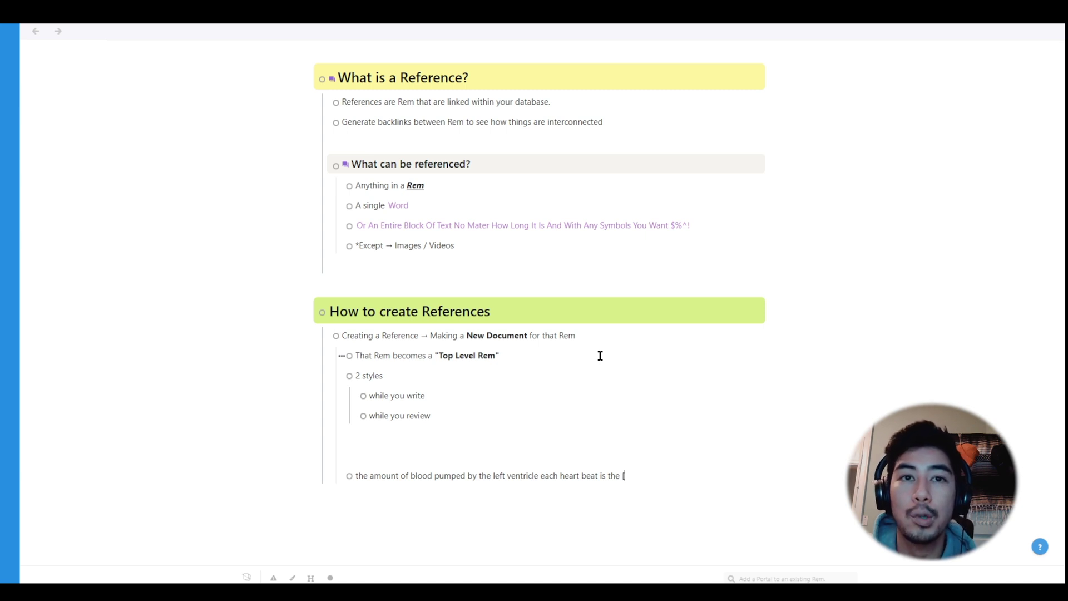
pyautogui.write('[[')
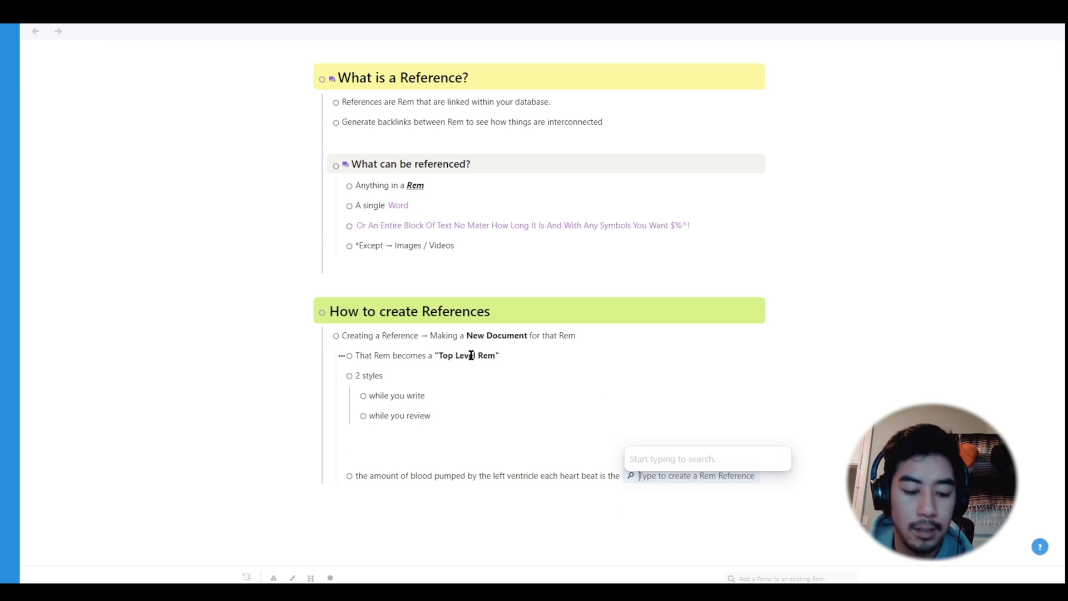
# - Complete the reference as 'Stroke Volume', creating it as a new Stroke Volume Rem
pyautogui.write('Stroke Volume')
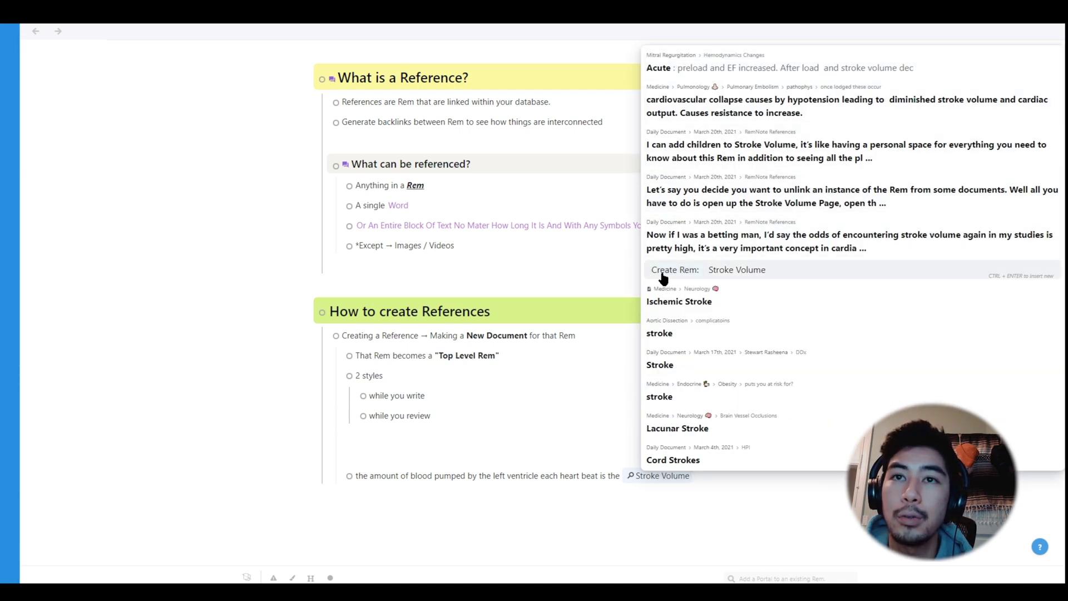
pyautogui.click(761, 277)
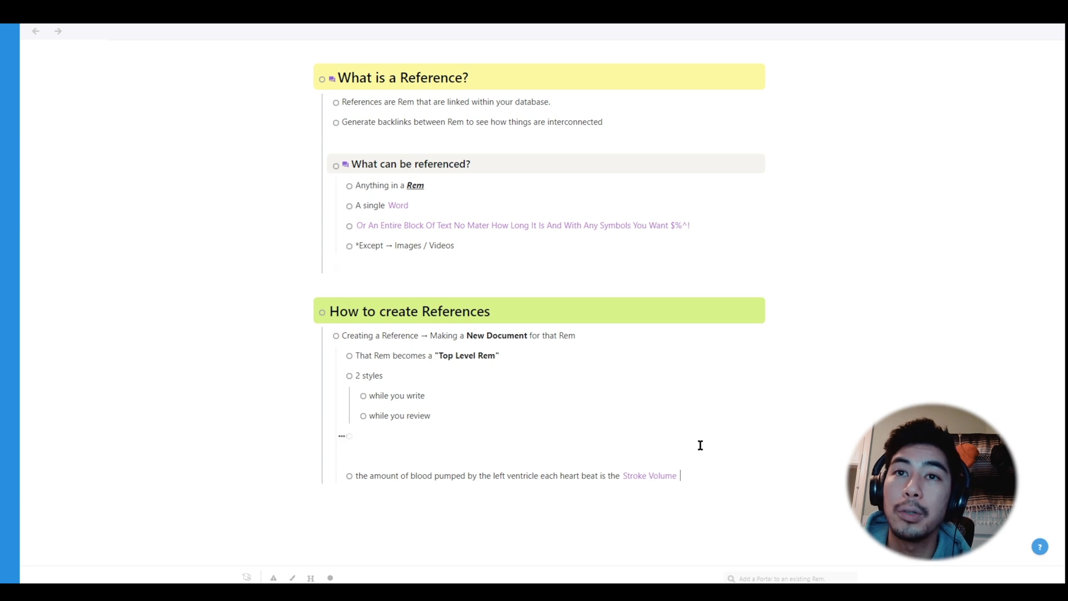
pyautogui.moveTo(653, 478)
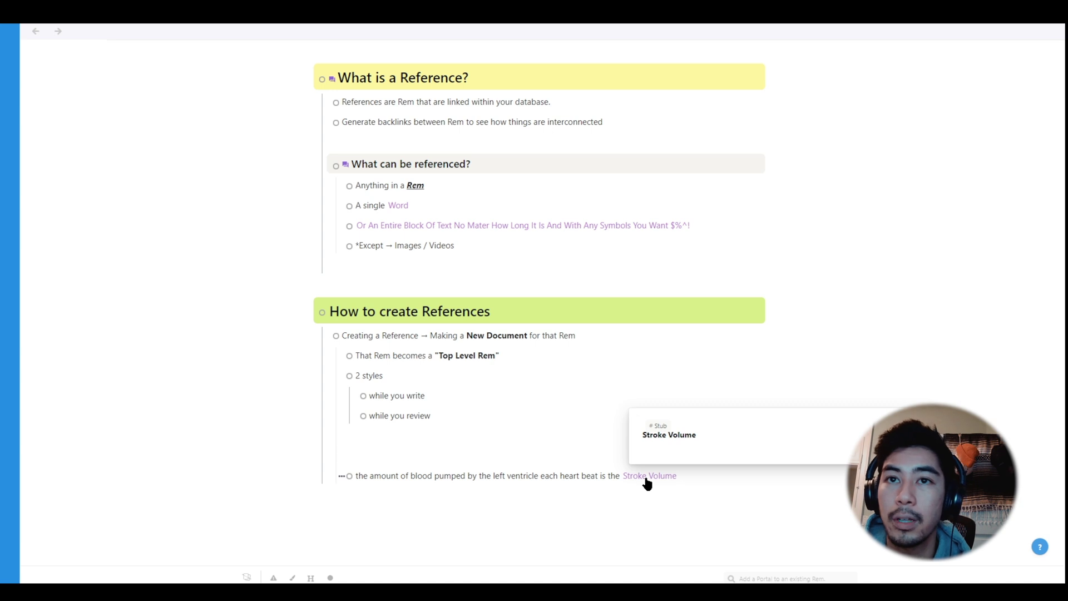
# - Open Stroke Volume in the side pane and expand its 1 Reference backlink list
pyautogui.keyDown('shift'); pyautogui.click(647, 479); pyautogui.keyUp('shift')
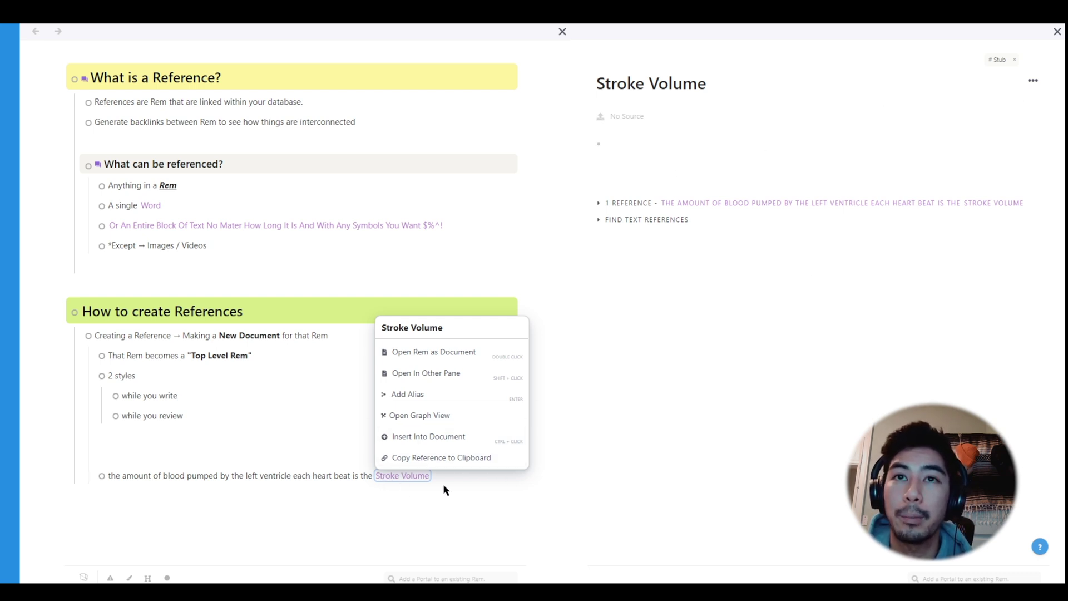
pyautogui.click(458, 477)
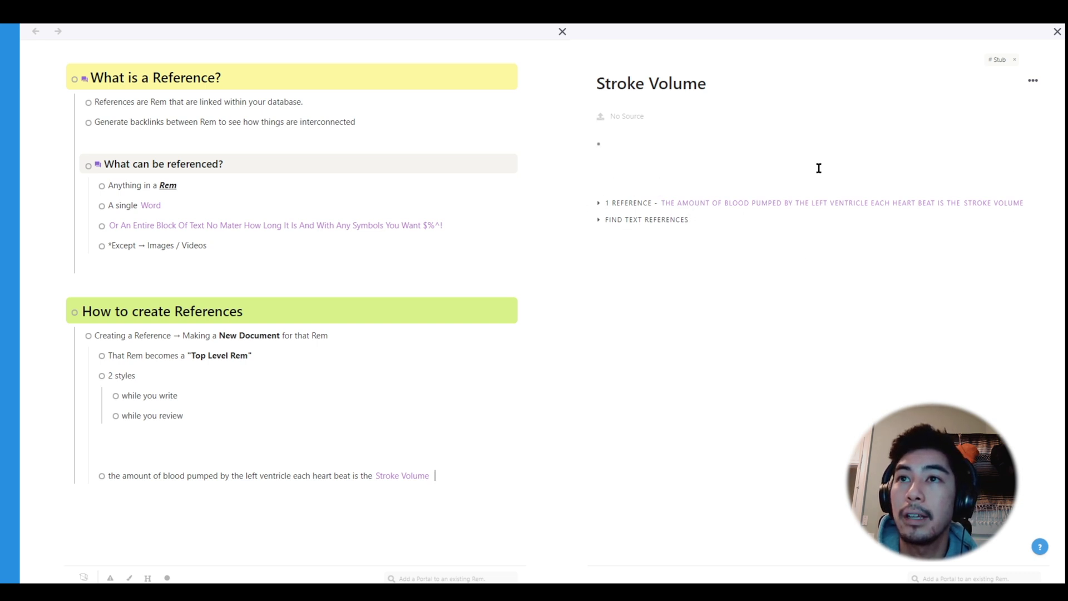
pyautogui.click(598, 204)
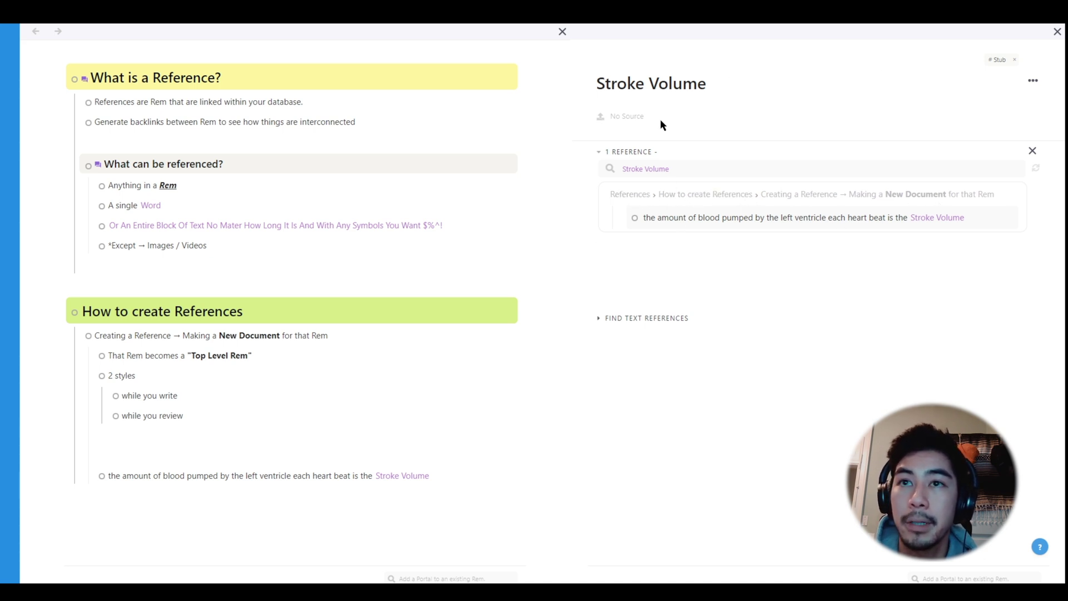
# - Add 'Cardiac Output :: Heart Rate x Stroke Volume', linking the existing Stroke Volume Rem, and close the side page
pyautogui.click(1032, 151)
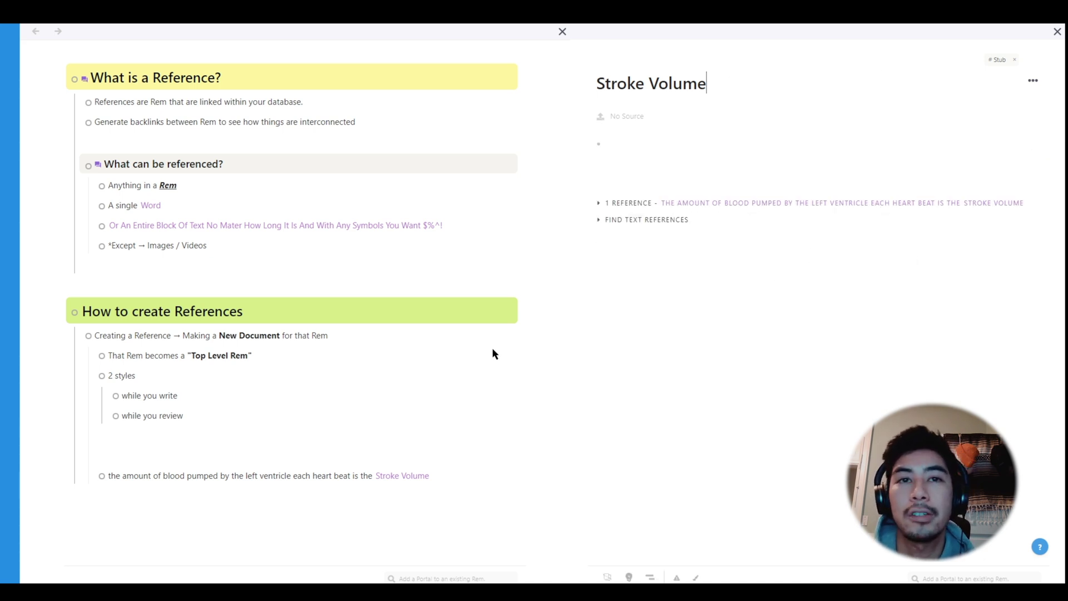
pyautogui.click(441, 473)
pyautogui.press('Return')
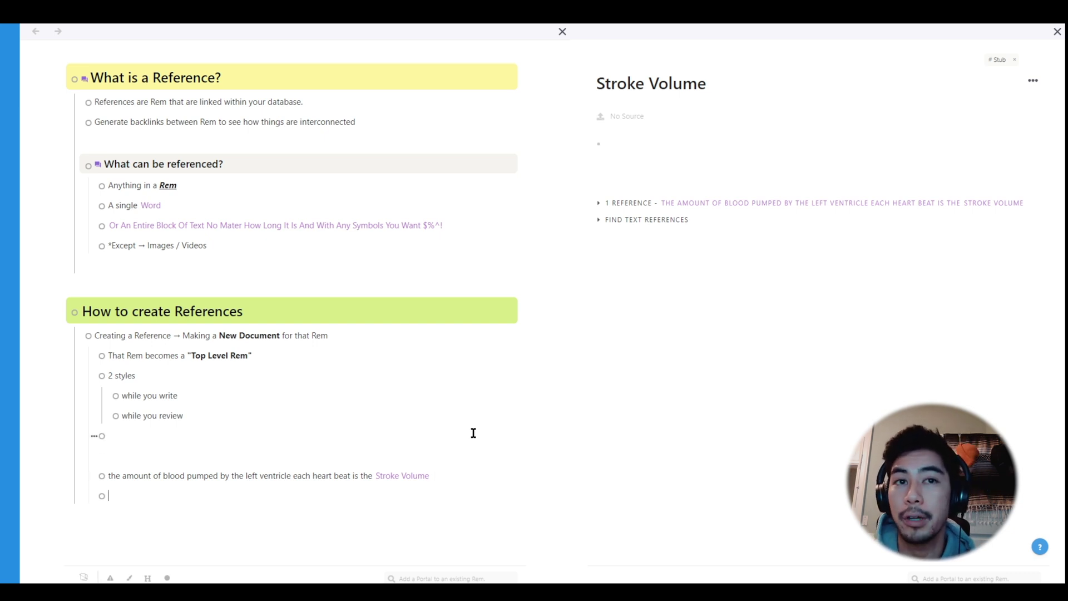
pyautogui.write('Cardiac Out')
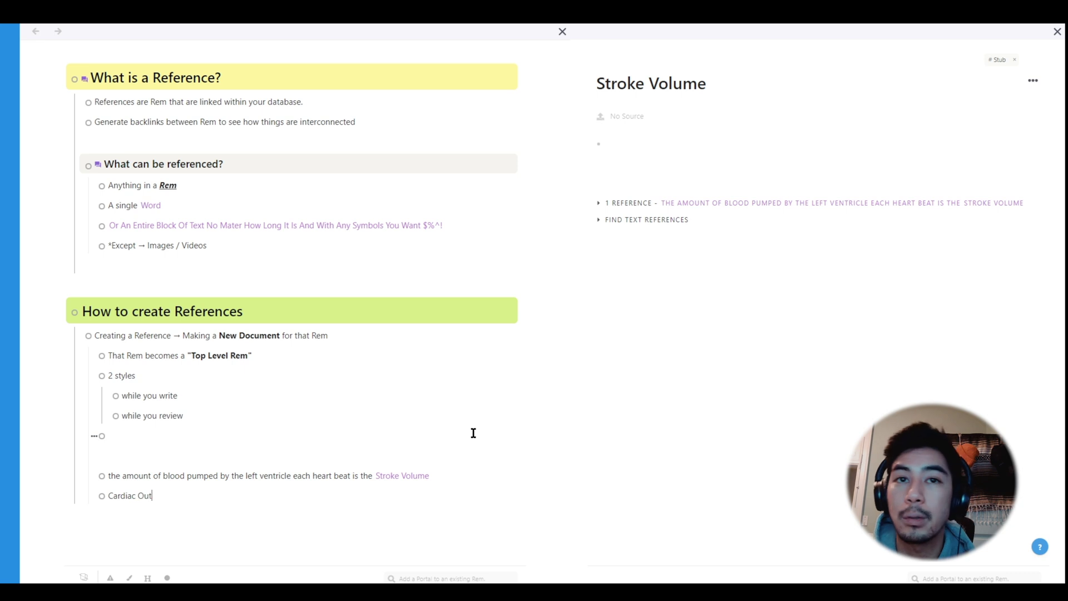
pyautogui.write('put :: He')
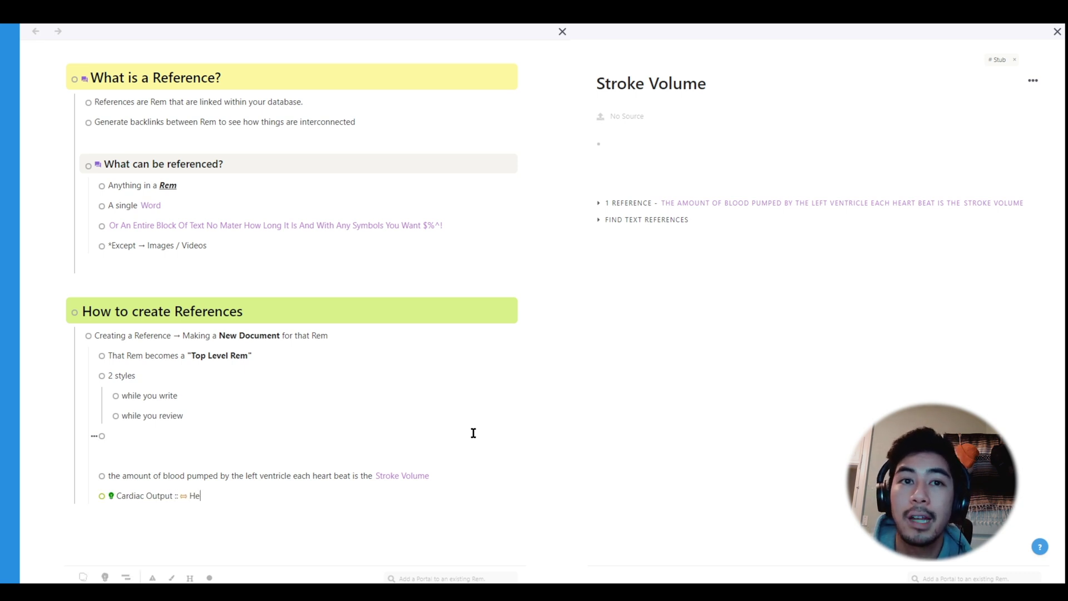
pyautogui.write('art Rate x')
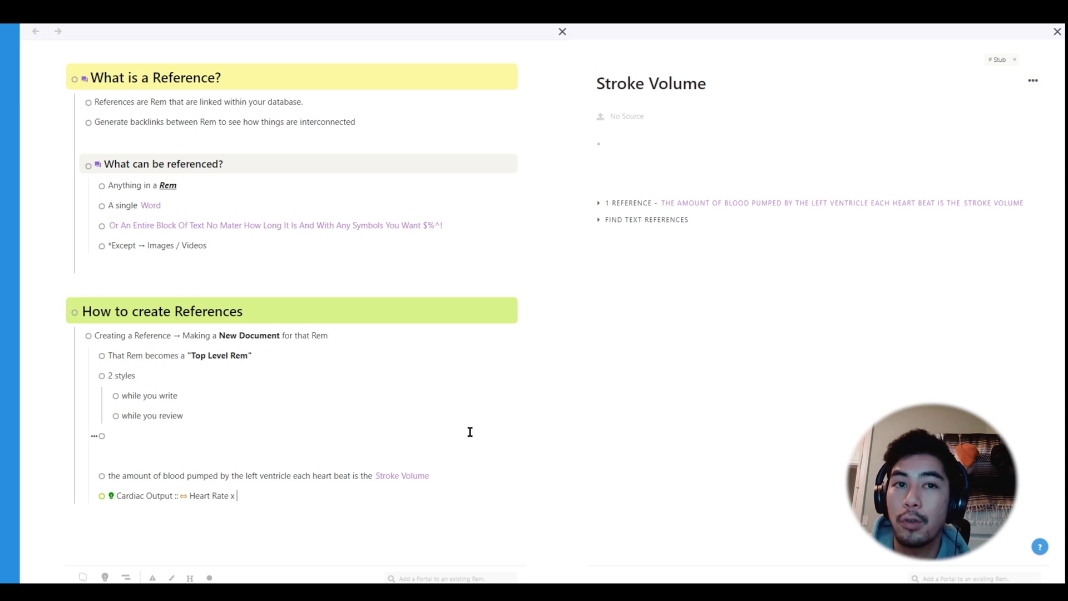
pyautogui.scroll(-1, 470, 431)
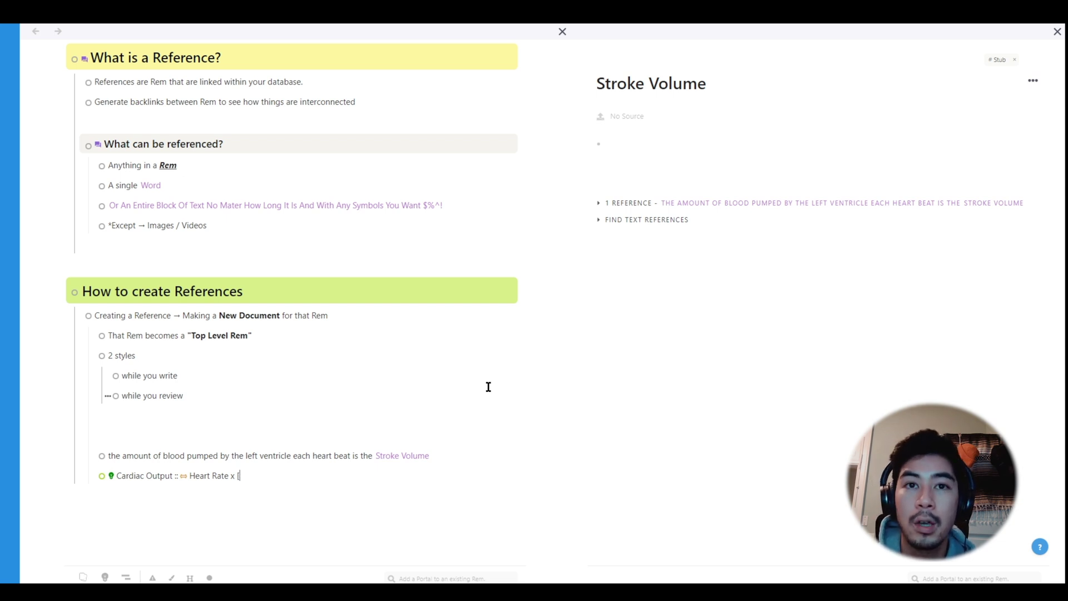
pyautogui.write('[')
pyautogui.write('Stroke Volume')
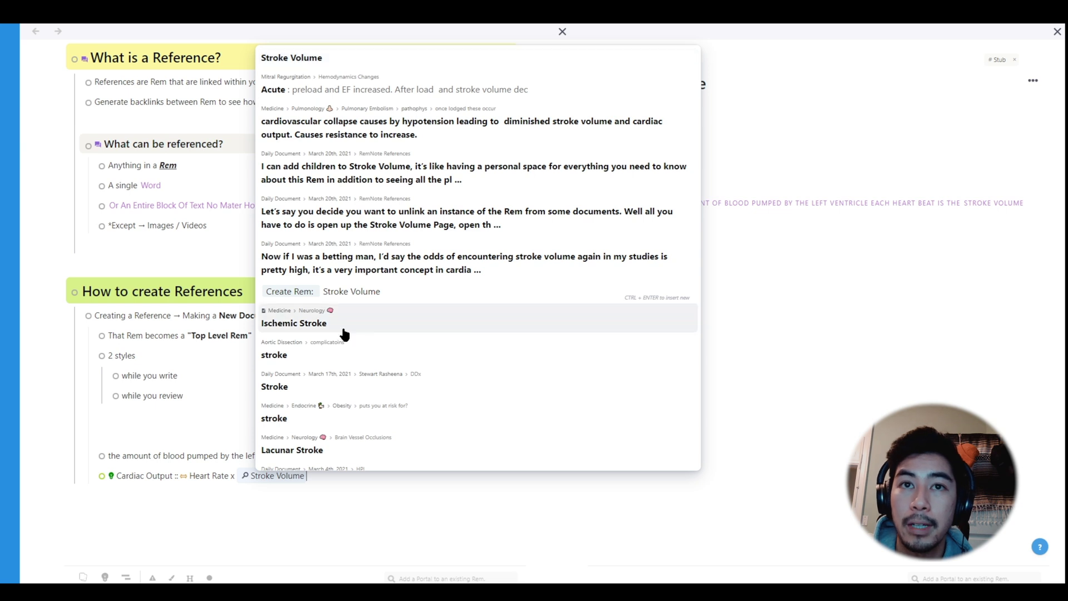
pyautogui.click(302, 62)
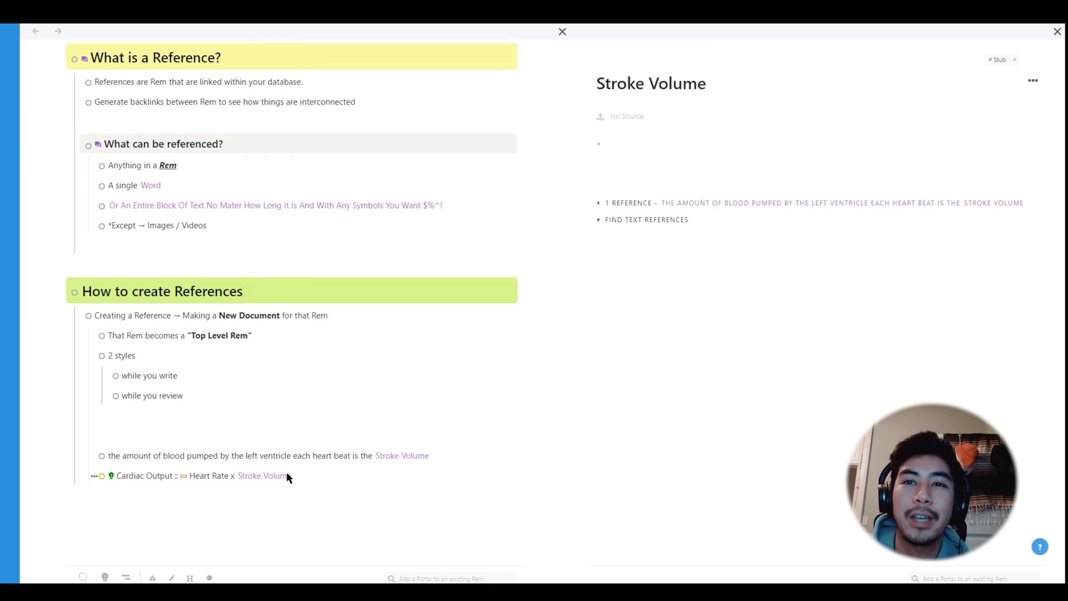
pyautogui.click(1057, 32)
# - Reopen Stroke Volume beside the notes and expand its 2 References list
pyautogui.moveTo(522, 478)
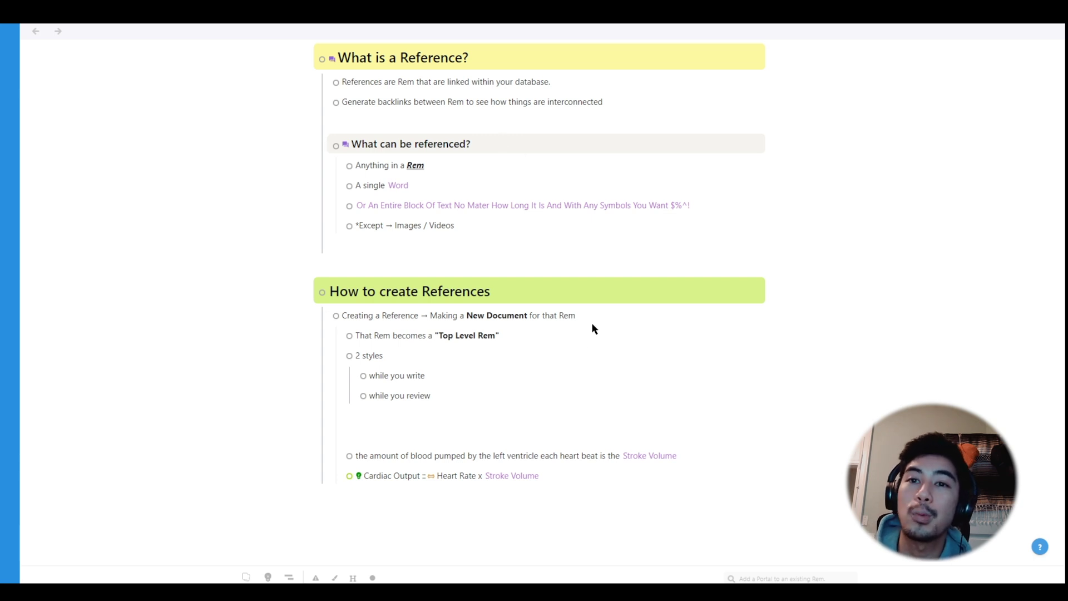
pyautogui.click(526, 480)
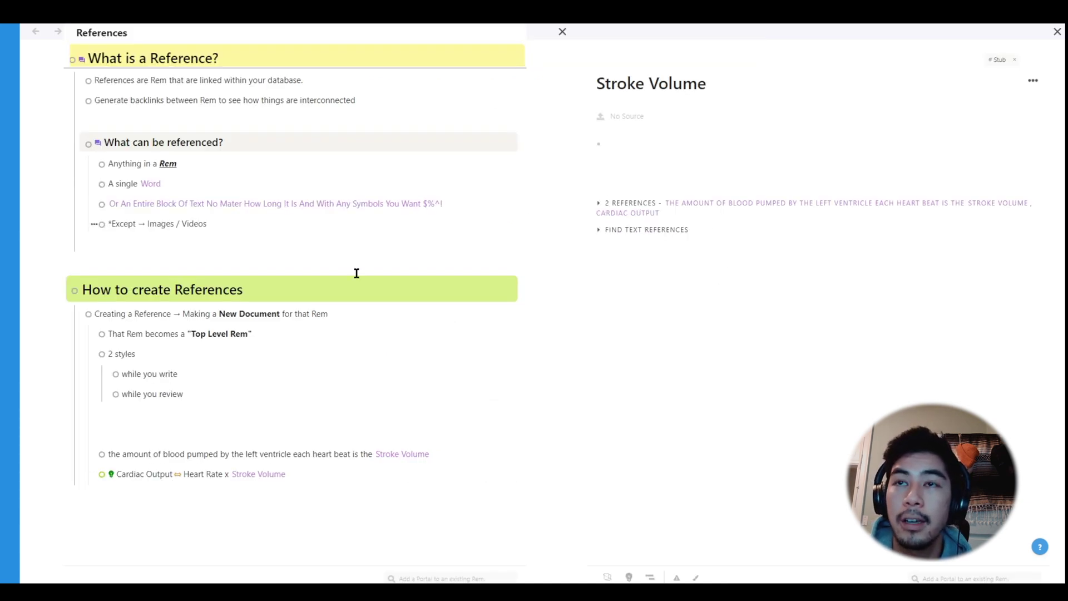
pyautogui.click(599, 203)
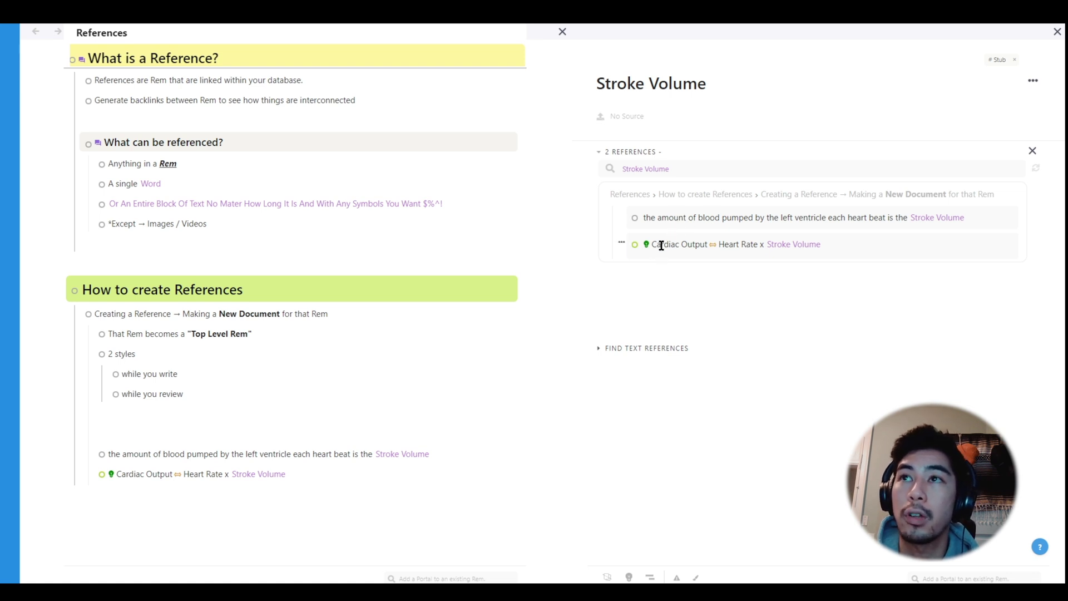
# - Trim the Stroke Volume title and retype 'olume' to restore it, then close the side page
pyautogui.click(718, 88)
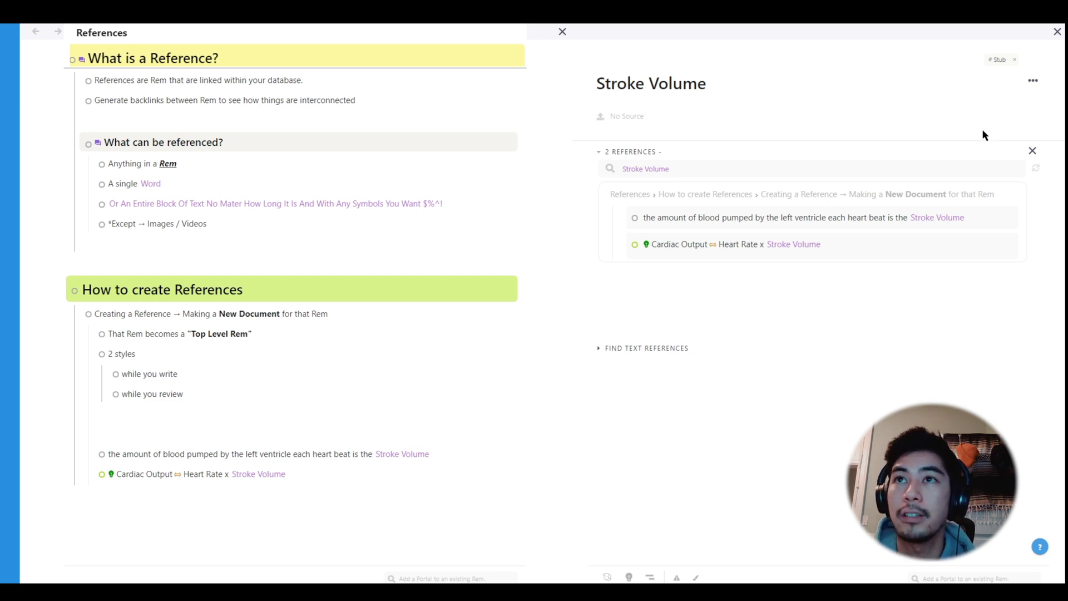
pyautogui.press('BackSpace')
pyautogui.press('BackSpace')
pyautogui.press('BackSpace')
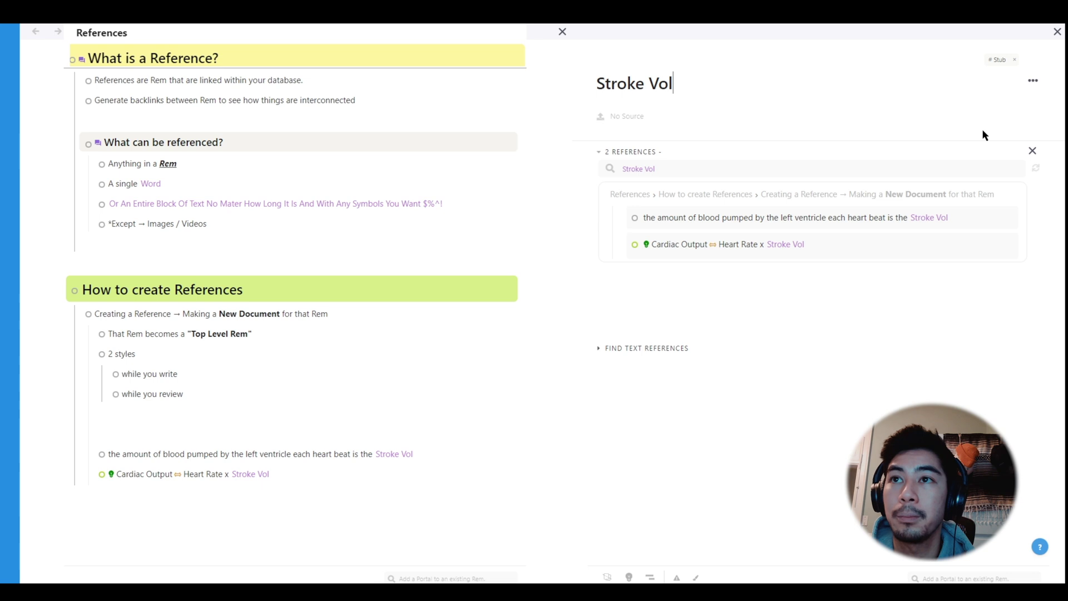
pyautogui.press('BackSpace')
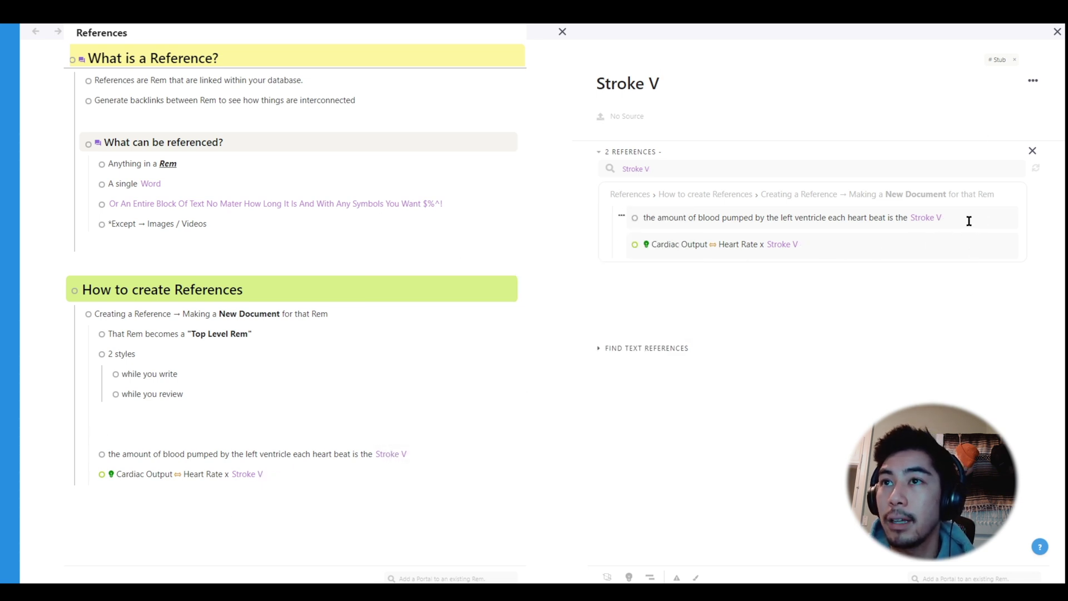
pyautogui.write('olume')
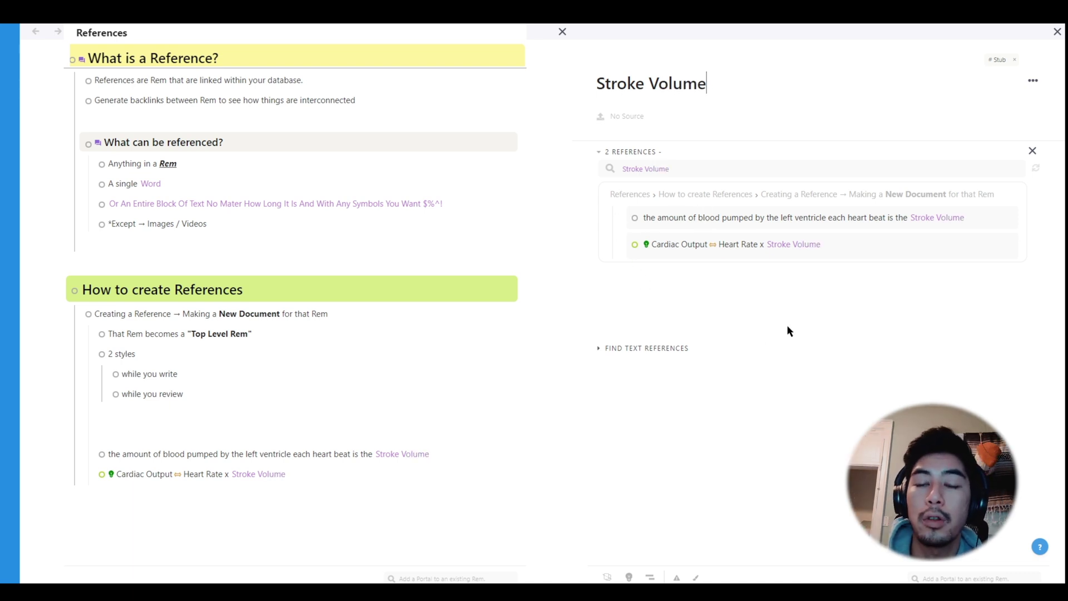
pyautogui.click(1057, 31)
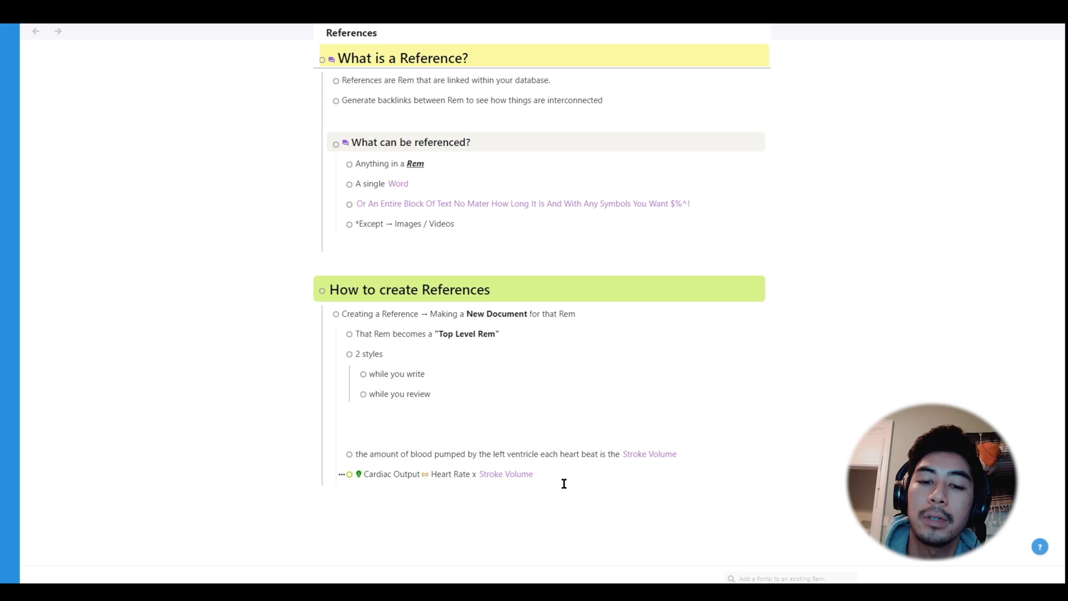
# - Embed a Stroke Volume portal via ((Stroke Vol on a new bullet above the definition line
pyautogui.click(577, 473)
pyautogui.press('Return')
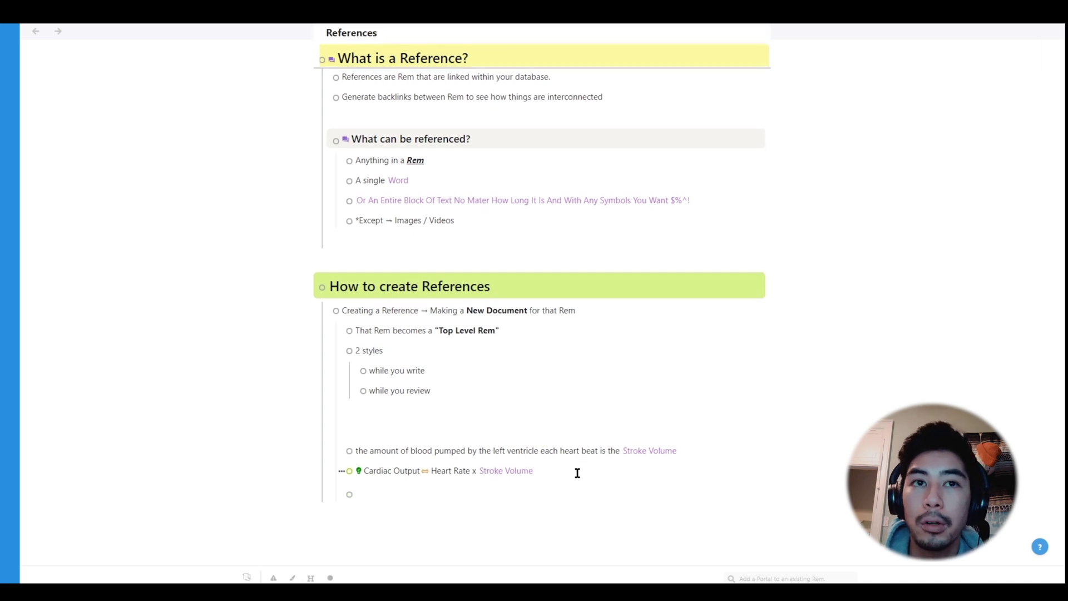
pyautogui.hotkey('ctrl', 'shift', 'Up')
pyautogui.hotkey('ctrl', 'shift', 'Up')
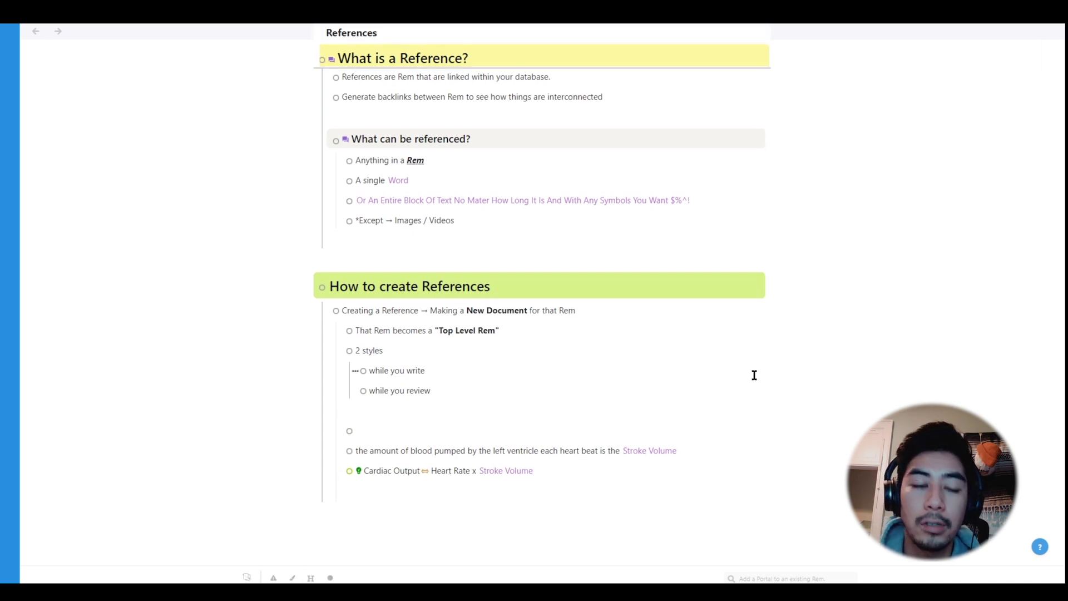
pyautogui.write('((')
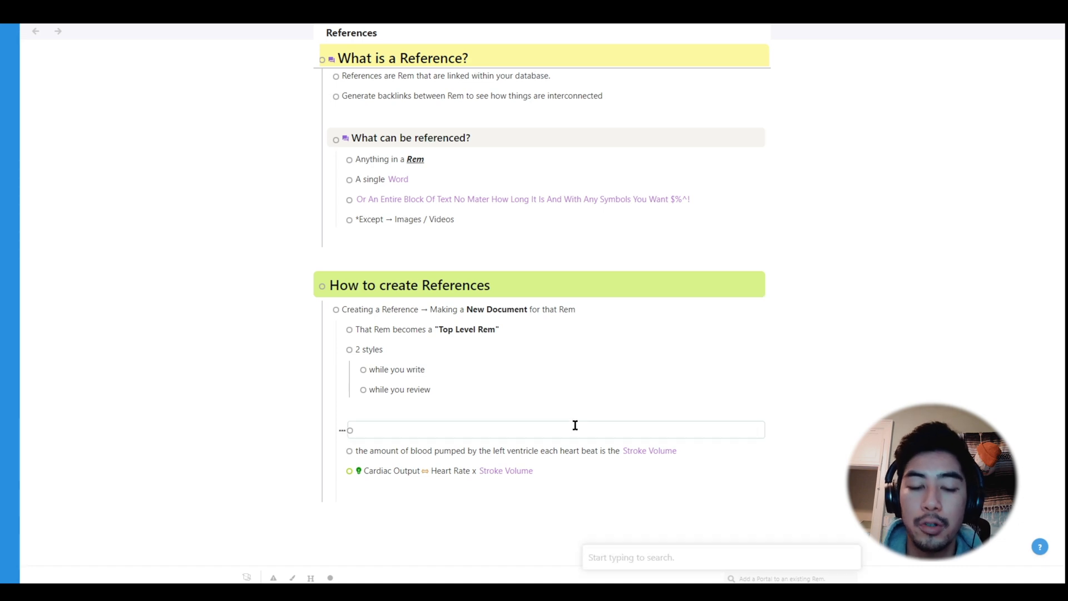
pyautogui.write('Stroke Volume')
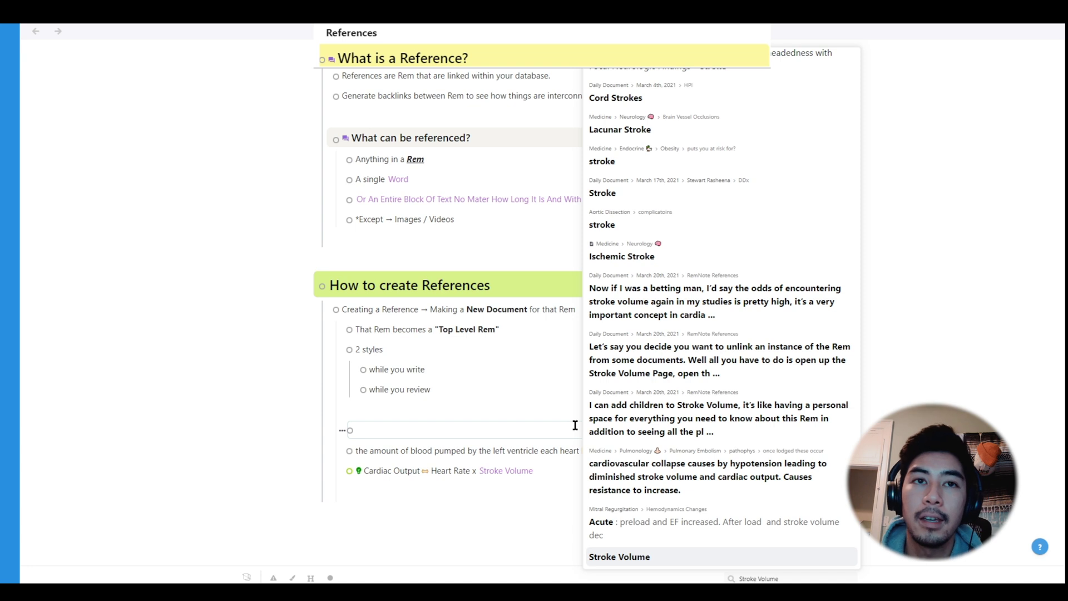
pyautogui.press('Return')
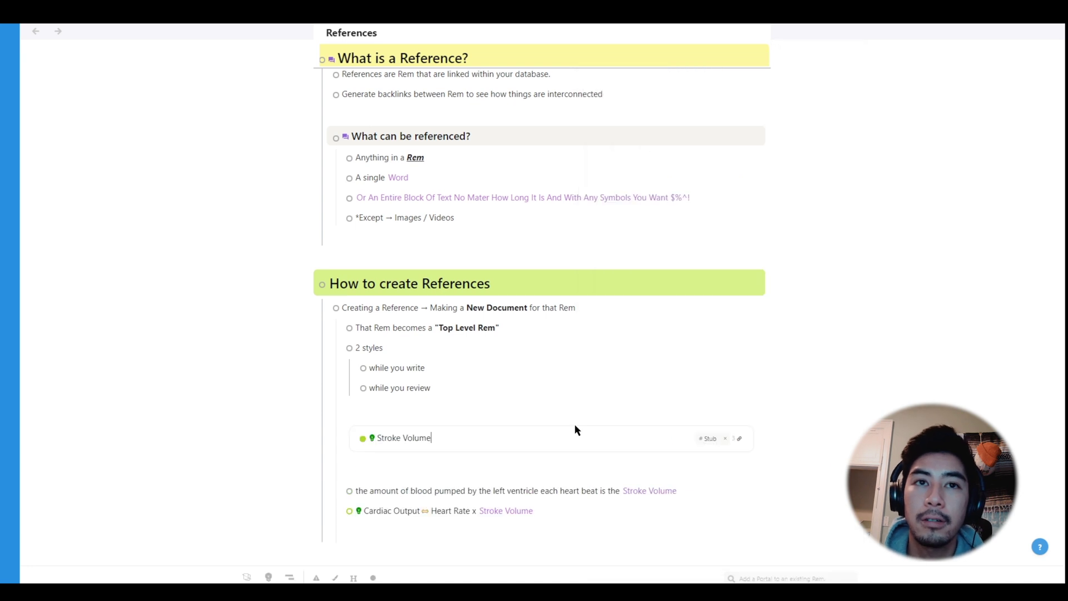
# - View the two Rem referencing Stroke Volume, then dismiss the list and preview
pyautogui.click(739, 444)
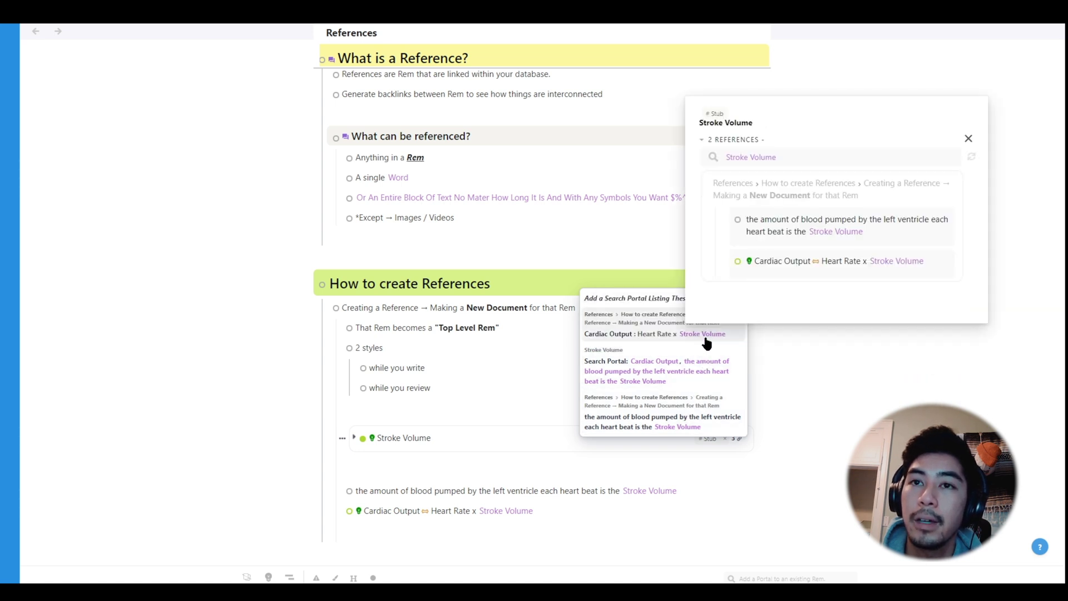
pyautogui.moveTo(699, 340)
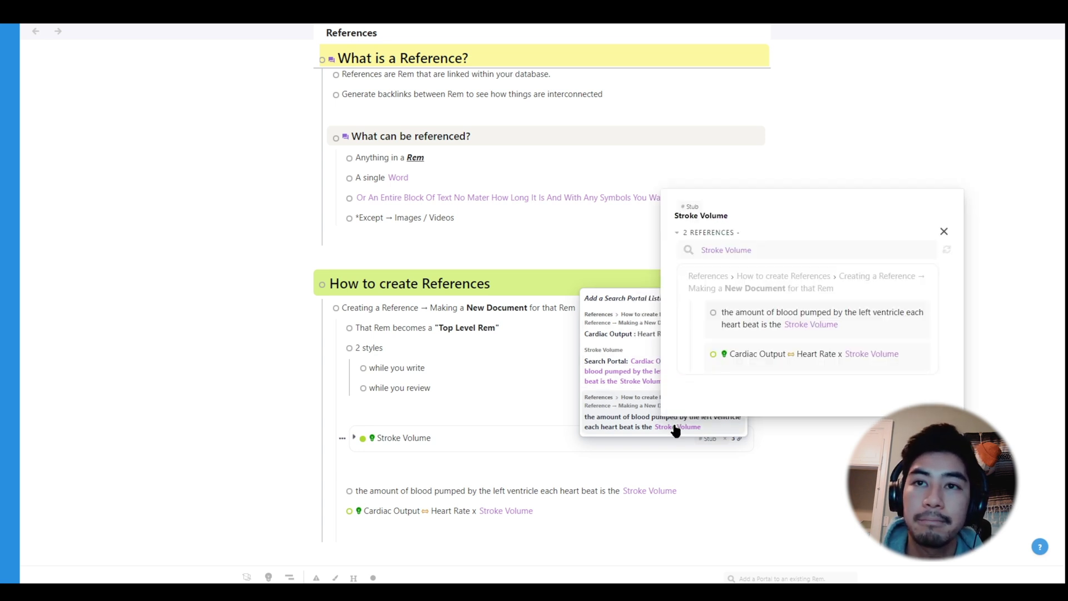
pyautogui.click(516, 445)
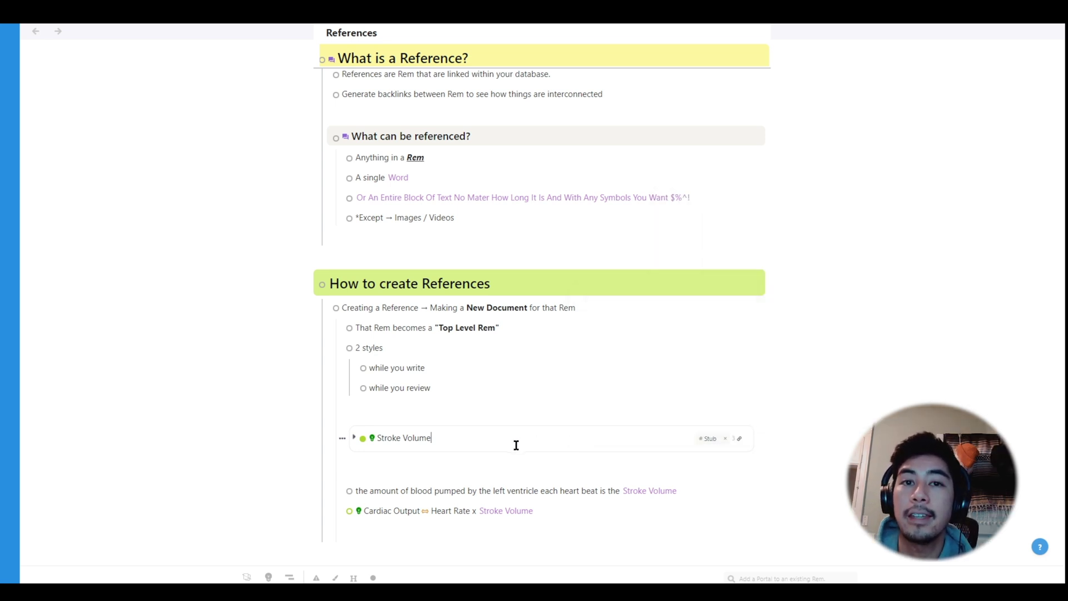
pyautogui.scroll(-1, 517, 465)
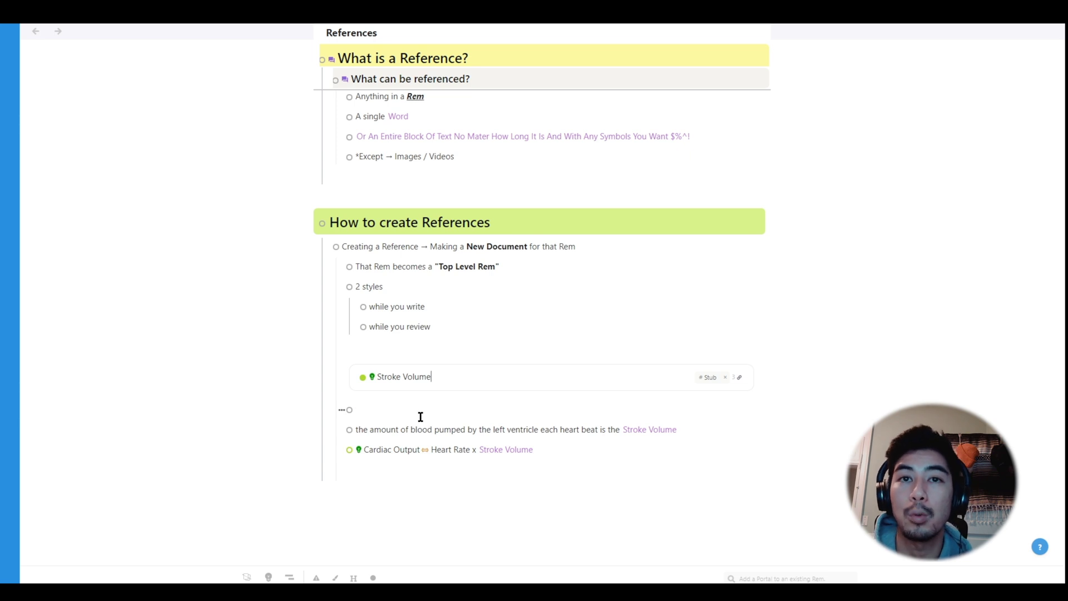
pyautogui.moveTo(498, 448)
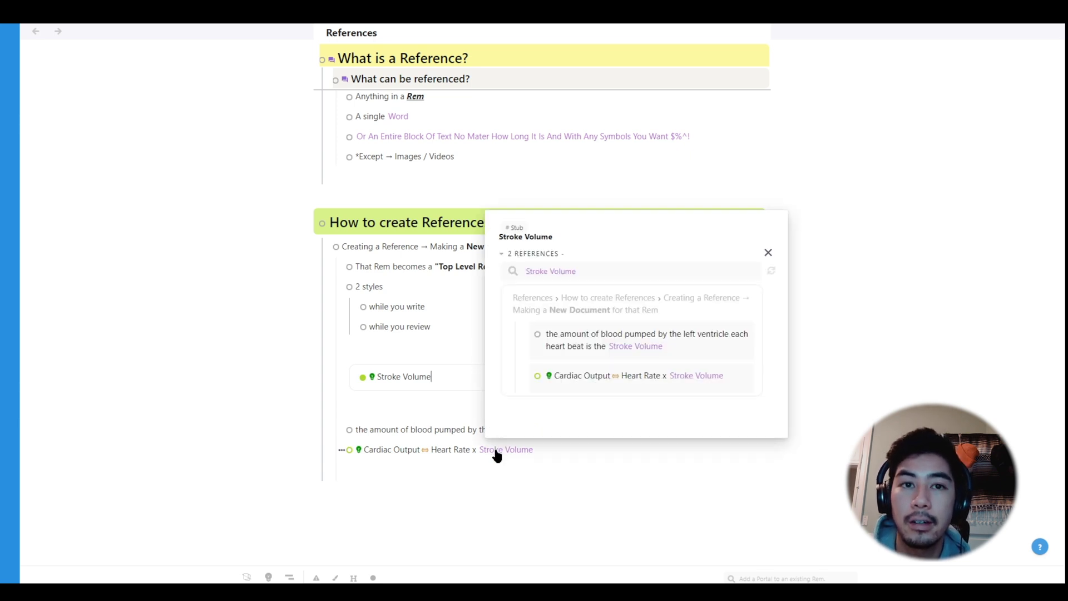
pyautogui.press('Escape')
# - Search 'Stroke V' with Ctrl+P and open the Stroke Volume document
pyautogui.click(583, 446)
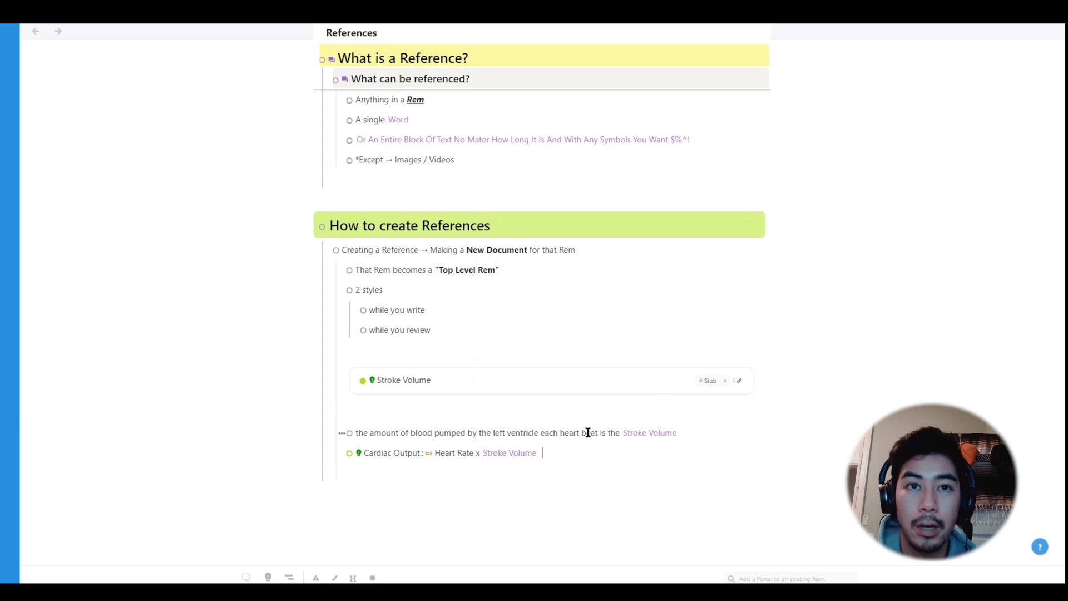
pyautogui.hotkey('ctrl', 'p')
pyautogui.write('St')
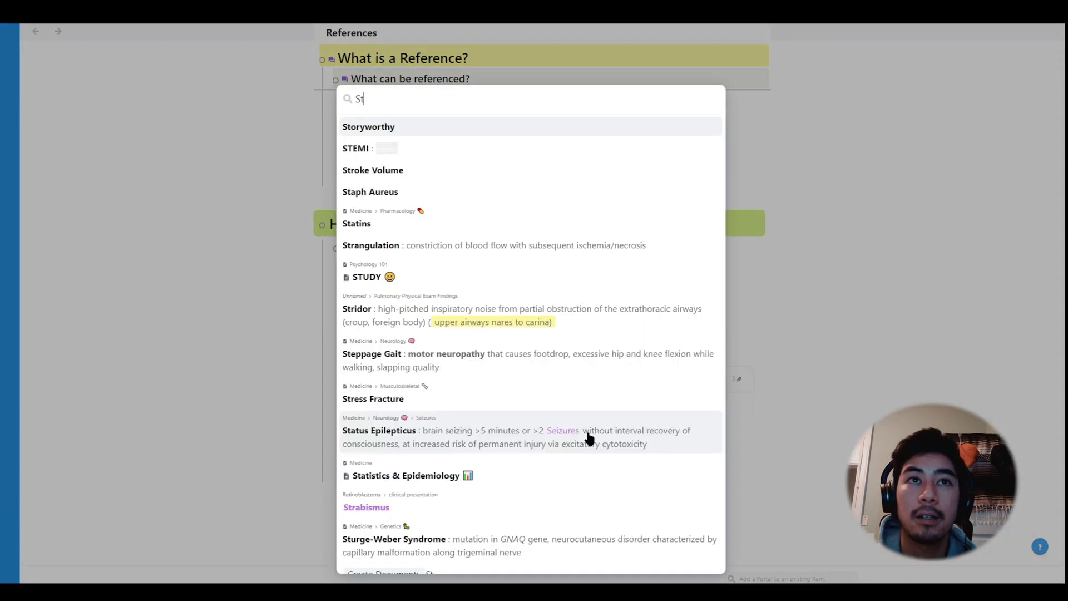
pyautogui.write('roke V')
pyautogui.press('Return')
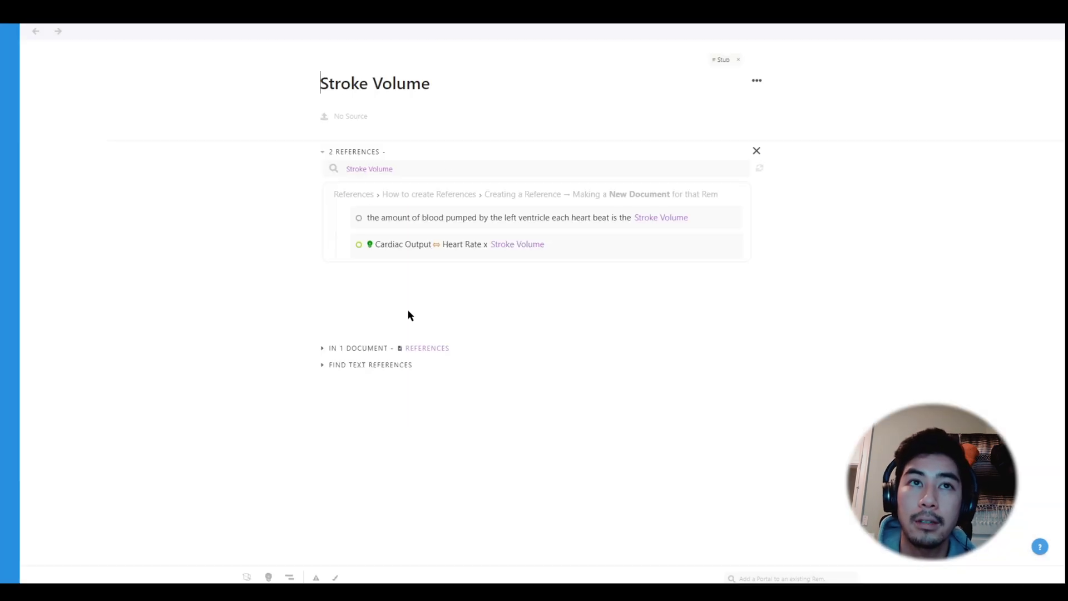
# - Append ' :: EDV - ESV' to the Stroke Volume title
pyautogui.click(756, 151)
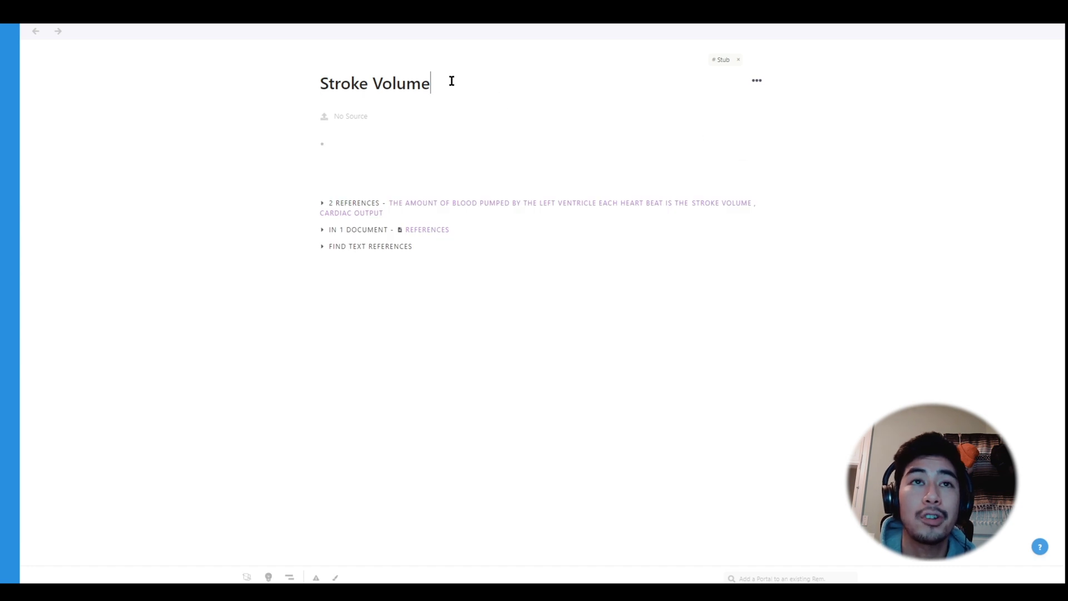
pyautogui.write(':: ')
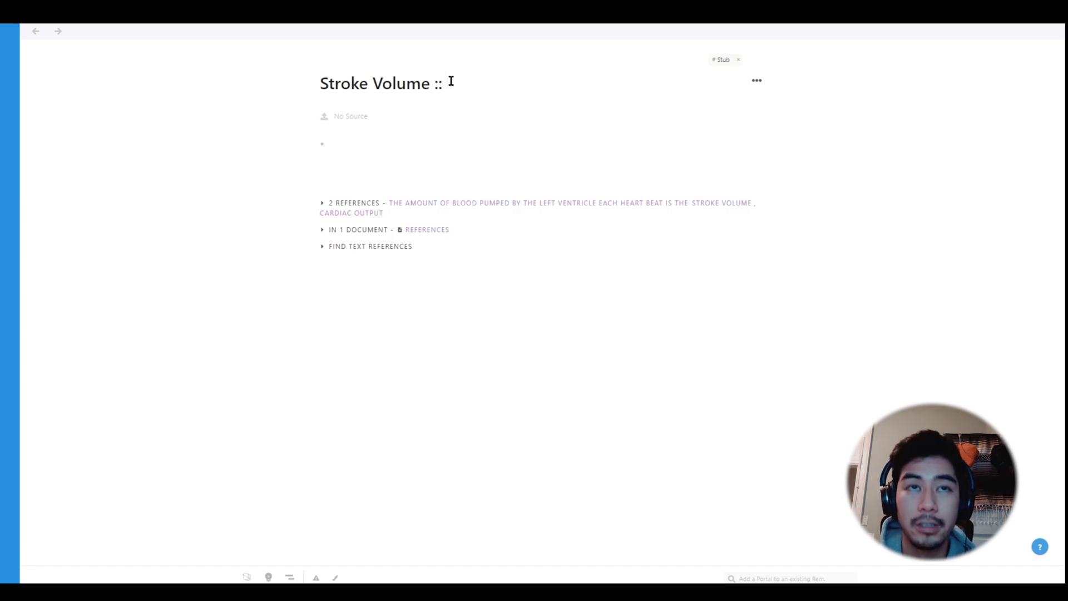
pyautogui.write('D')
pyautogui.press('BackSpace')
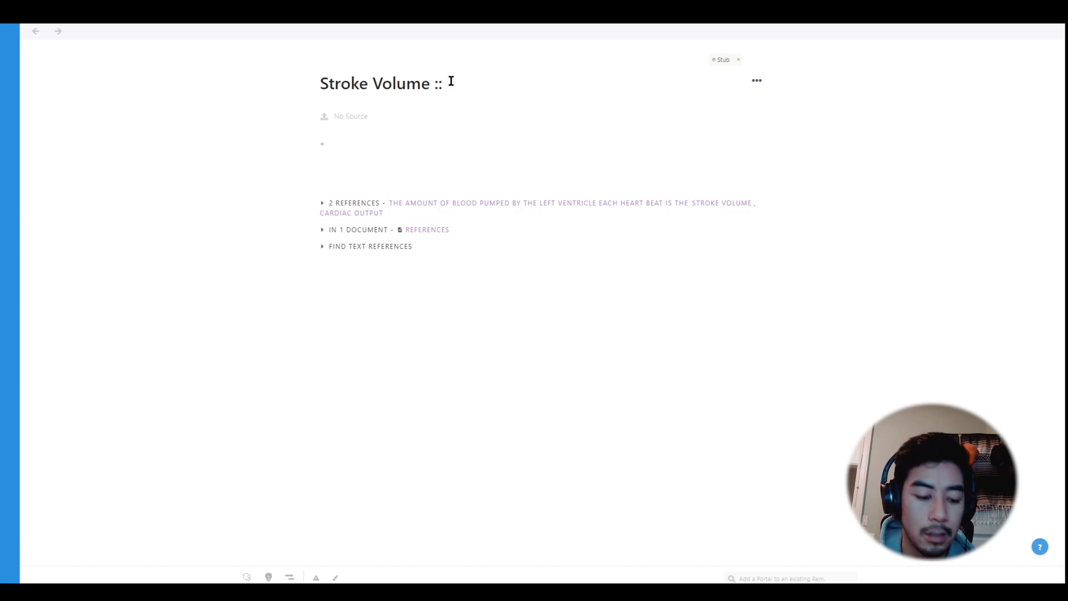
pyautogui.write('EDV')
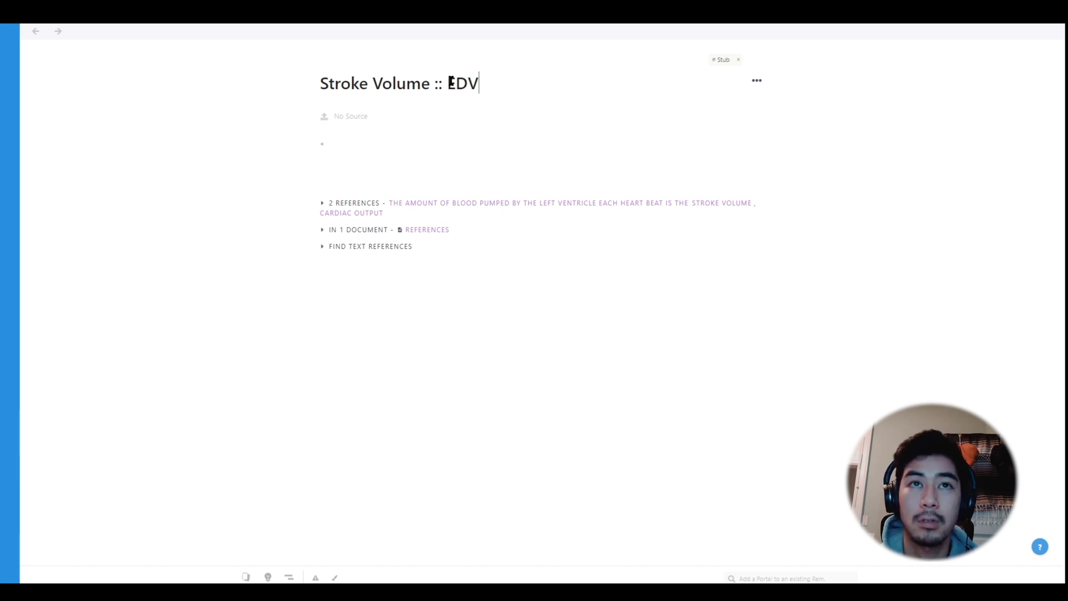
pyautogui.write(' - ESV')
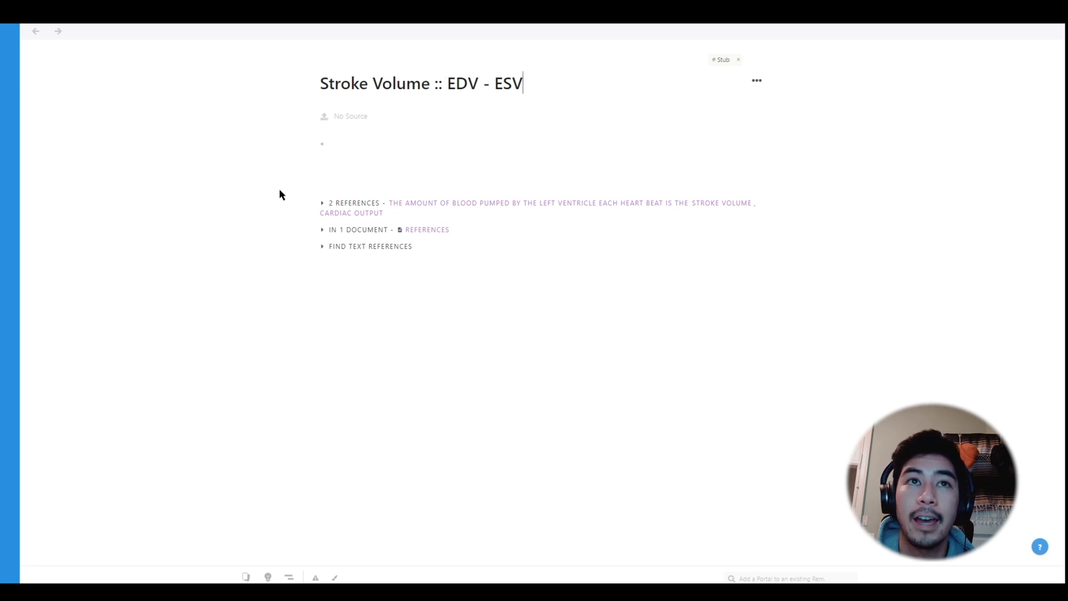
pyautogui.click(452, 146)
# - Add three child bullets under Stroke Volume: 'children', 'kids' and 'more kids'
pyautogui.write('children')
pyautogui.press('Return')
pyautogui.write('k')
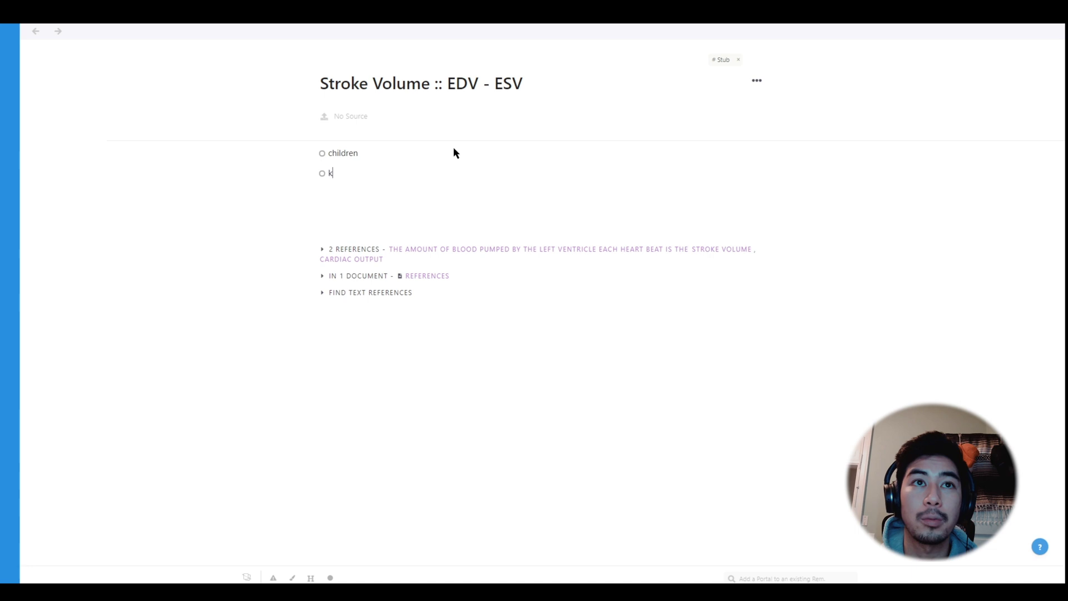
pyautogui.write('ids')
pyautogui.press('Return')
pyautogui.write('more kids')
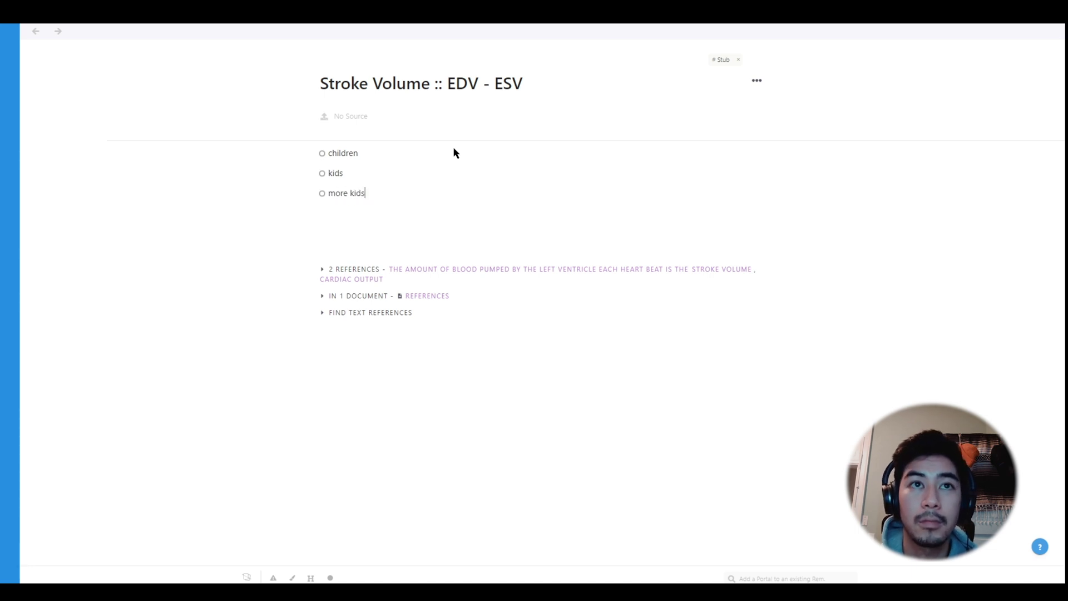
# - Expand the '2 REFERENCES' list to show the lines referencing Stroke Volume
pyautogui.click(323, 269)
pyautogui.moveTo(648, 281)
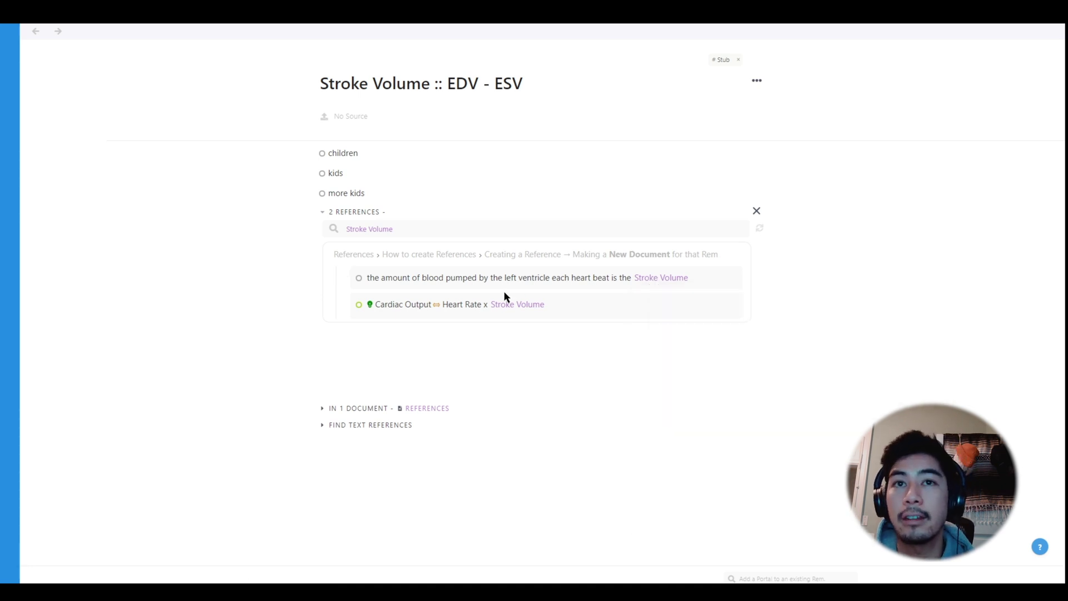
pyautogui.moveTo(504, 306)
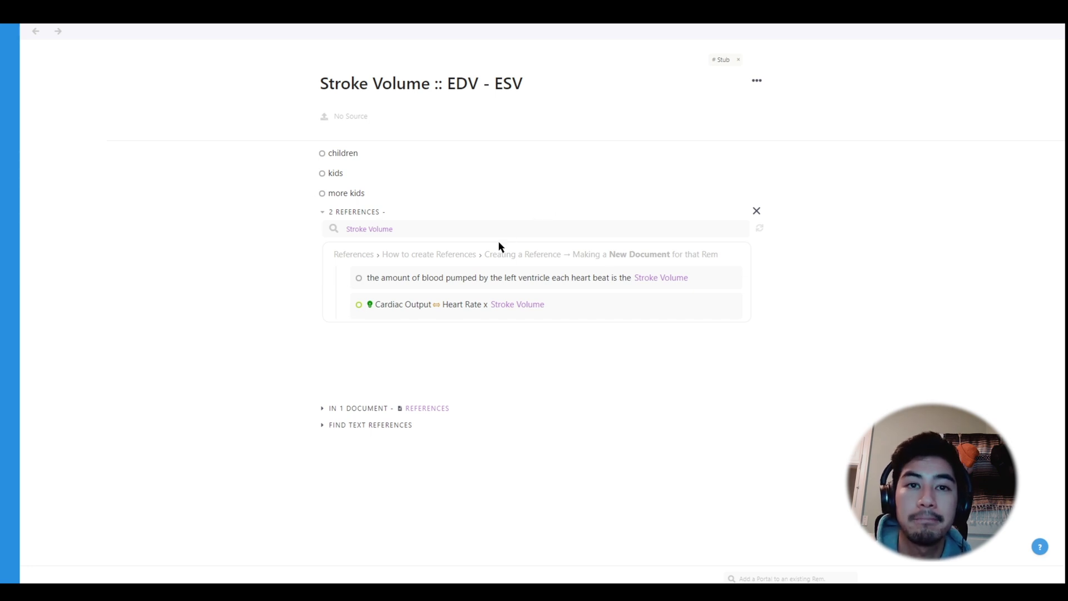
# - Delete the Stroke Volume link from Cardiac Output and from the other referencing line, then return to References
pyautogui.click(372, 255)
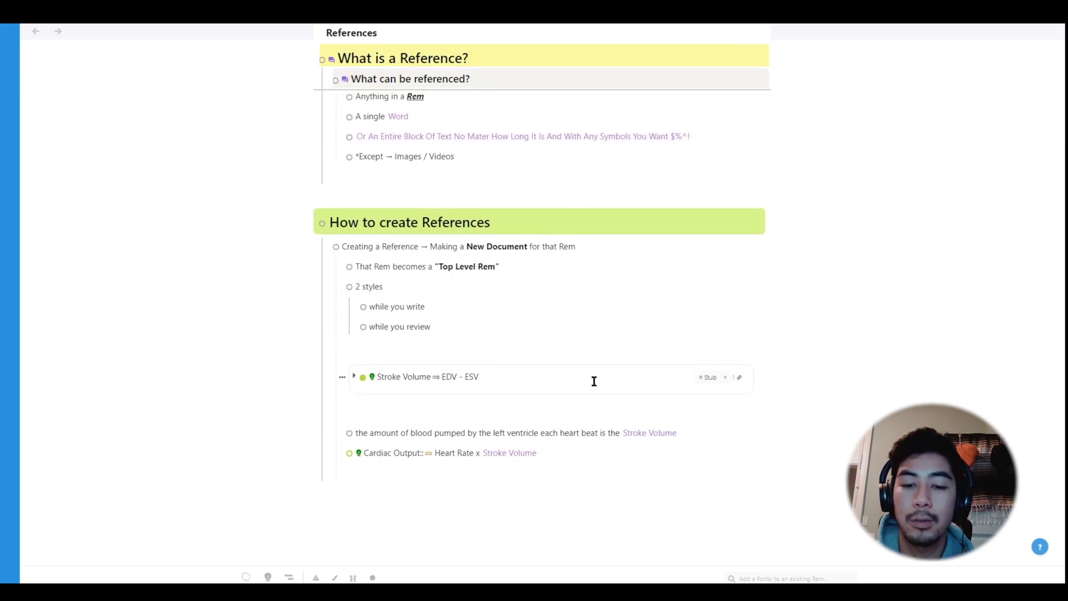
pyautogui.press('BackSpace')
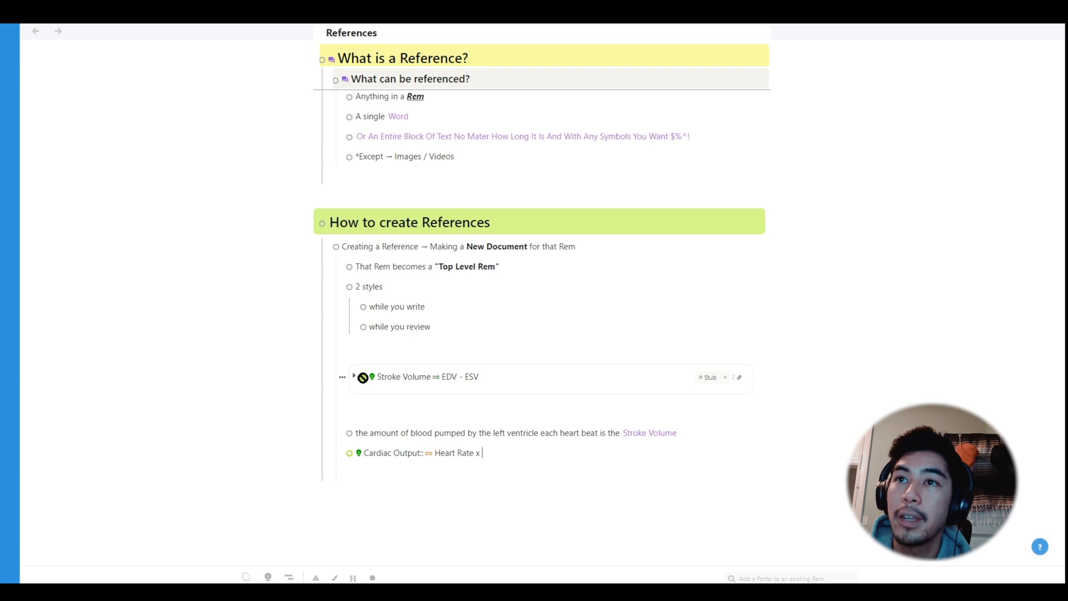
pyautogui.click(364, 380)
pyautogui.click(701, 280)
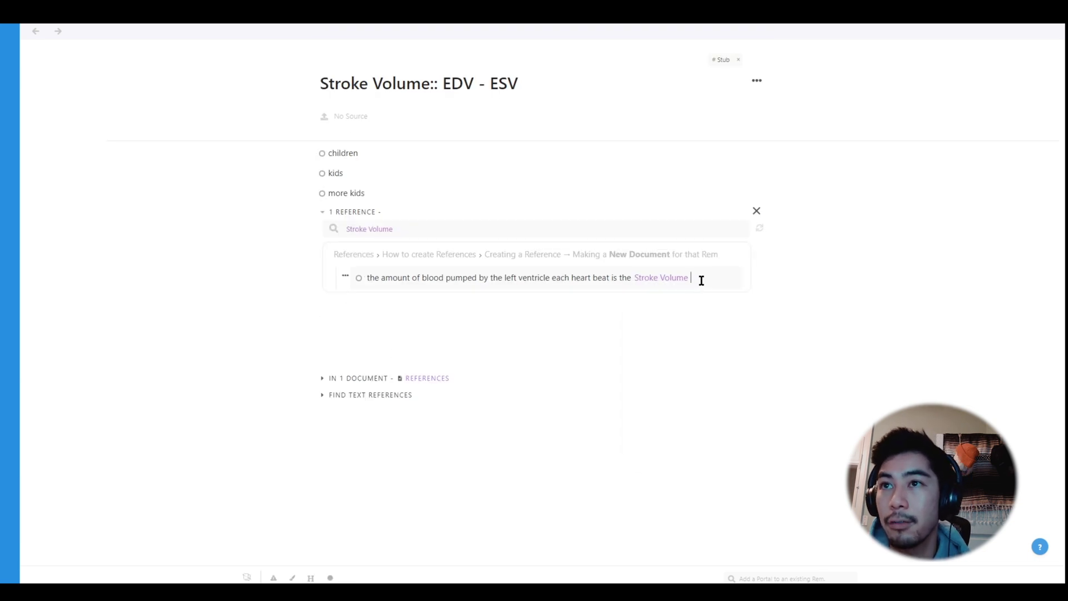
pyautogui.rightClick(701, 280)
pyautogui.press('BackSpace')
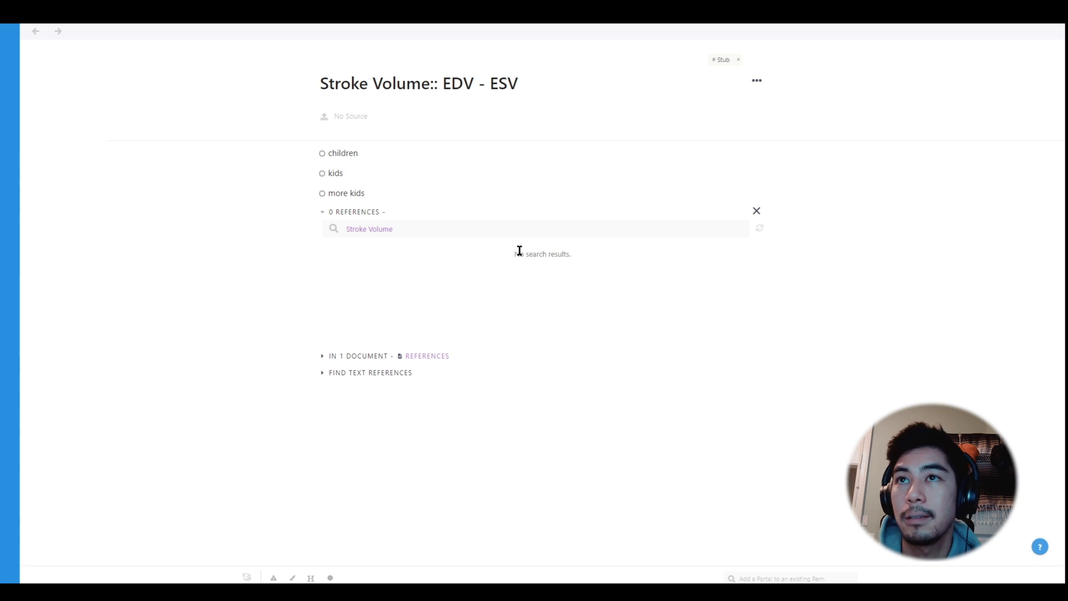
pyautogui.moveTo(382, 228)
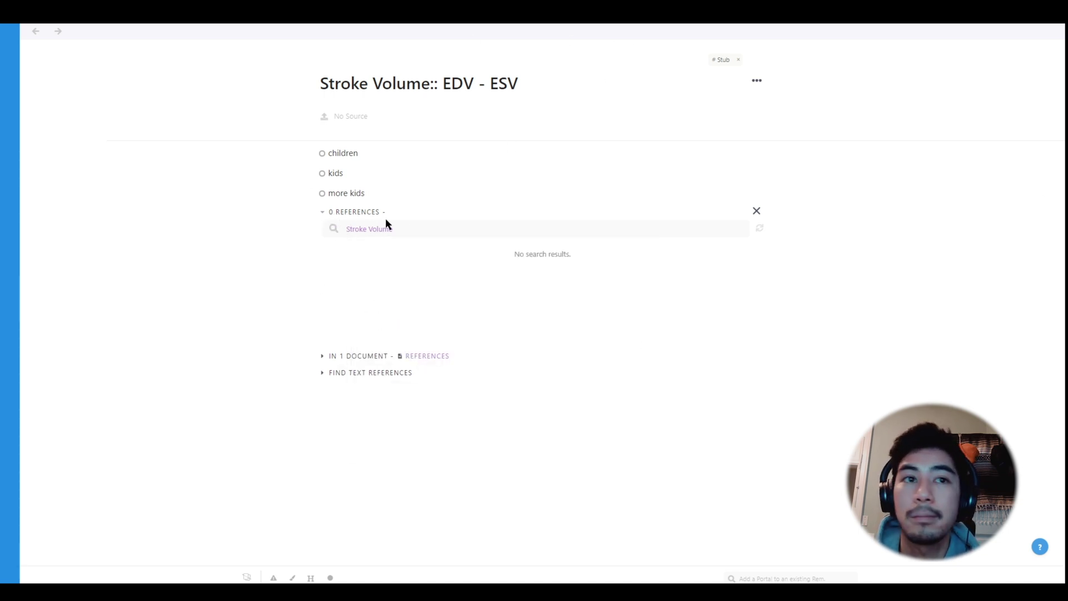
pyautogui.click(491, 228)
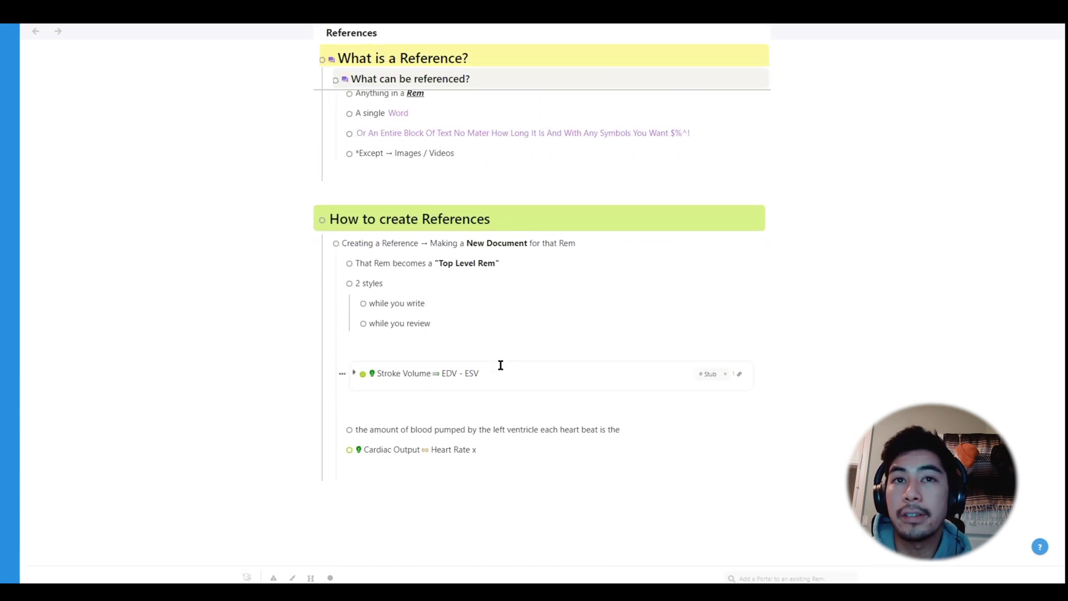
# - Insert a Stroke Volume reference after 'Heart Rate x' on the Cardiac Output line
pyautogui.click(503, 478)
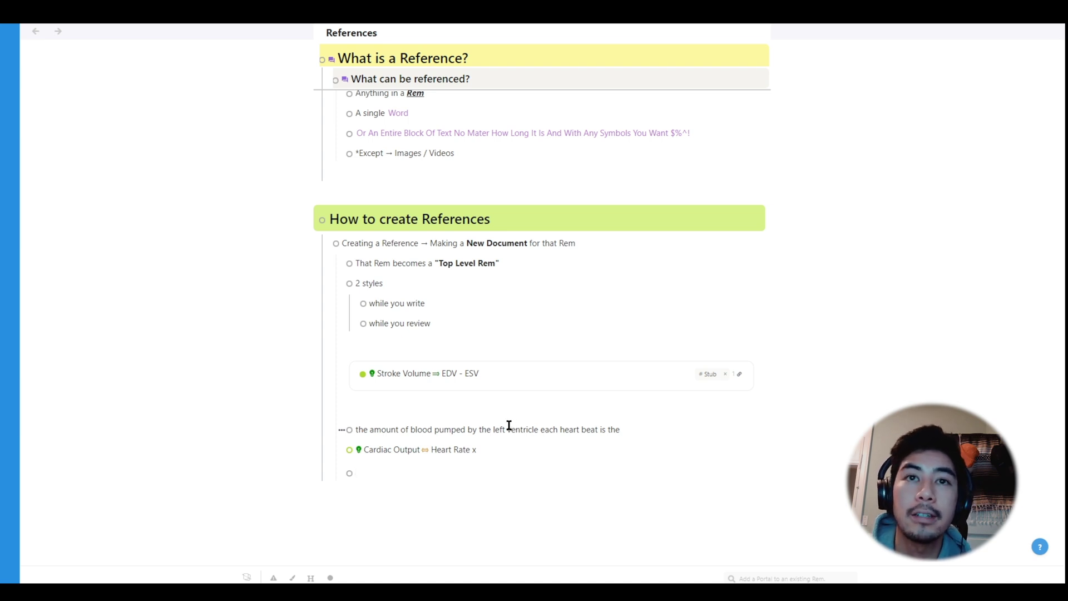
pyautogui.click(489, 451)
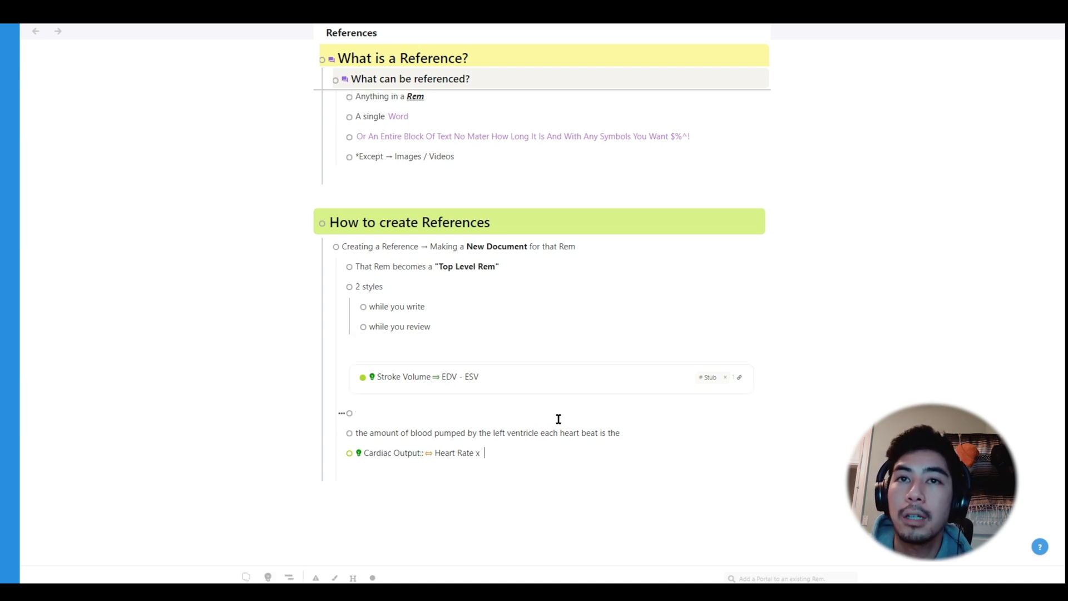
pyautogui.write('[[Str')
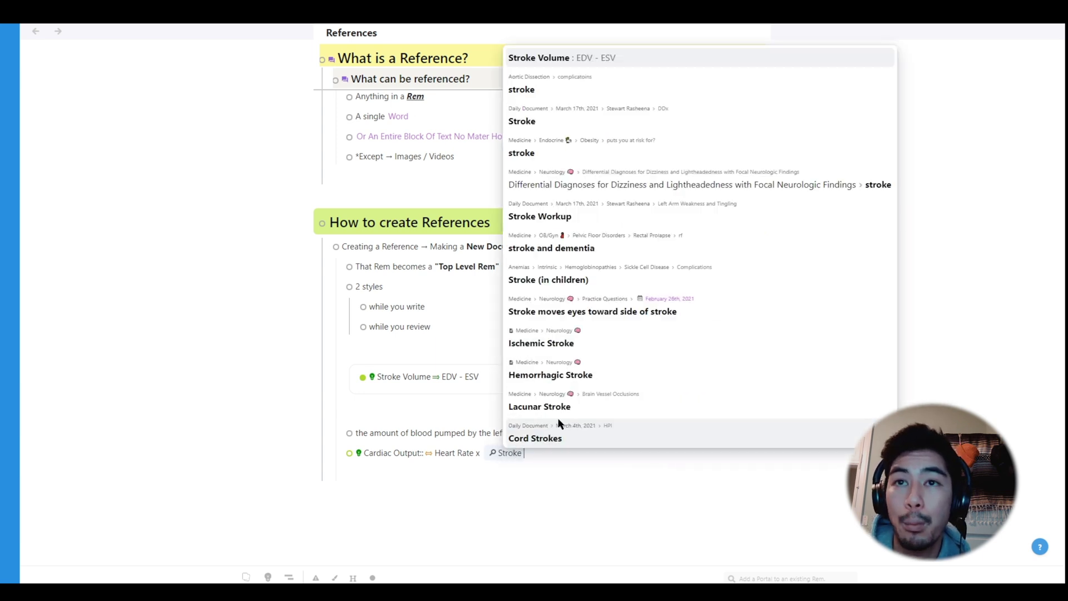
pyautogui.press('Return')
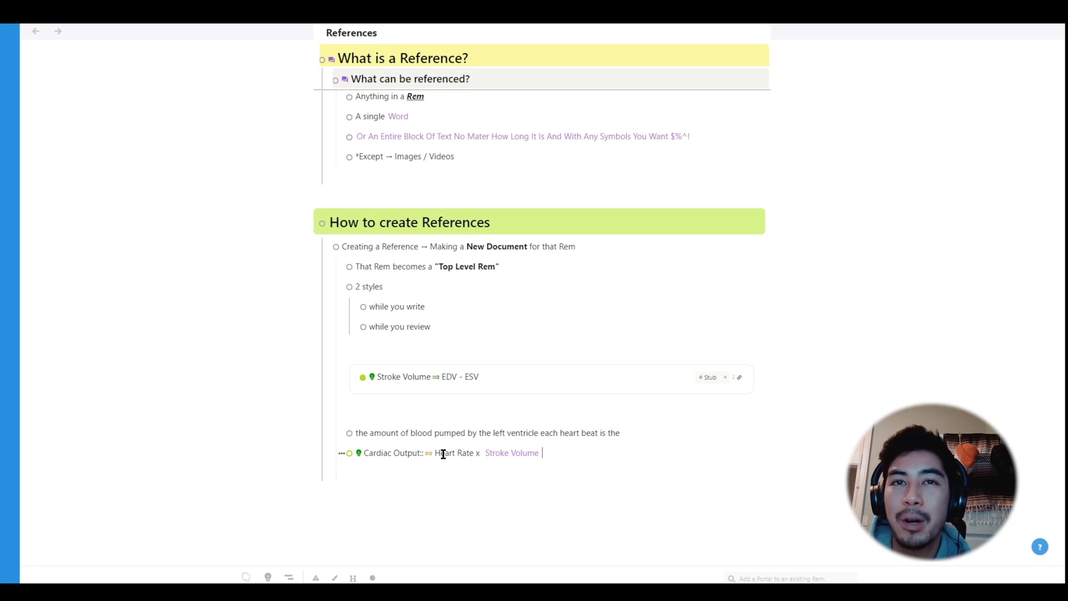
# - Turn the words 'Heart Rate' into a reference link and open its page
pyautogui.click(422, 484)
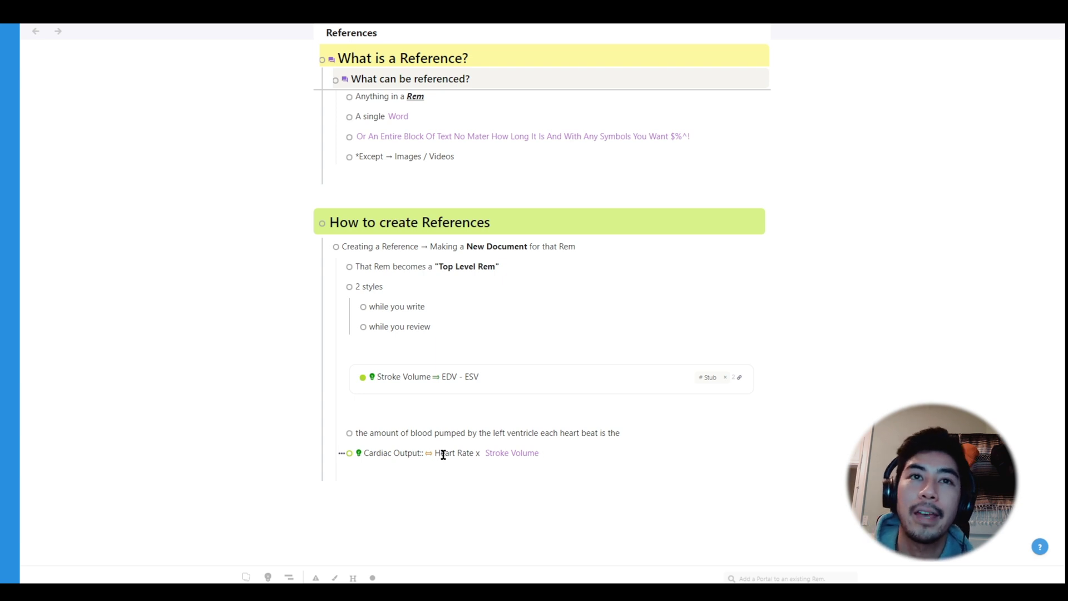
pyautogui.doubleClick(444, 454)
pyautogui.moveTo(443, 454); pyautogui.dragTo(460, 455)
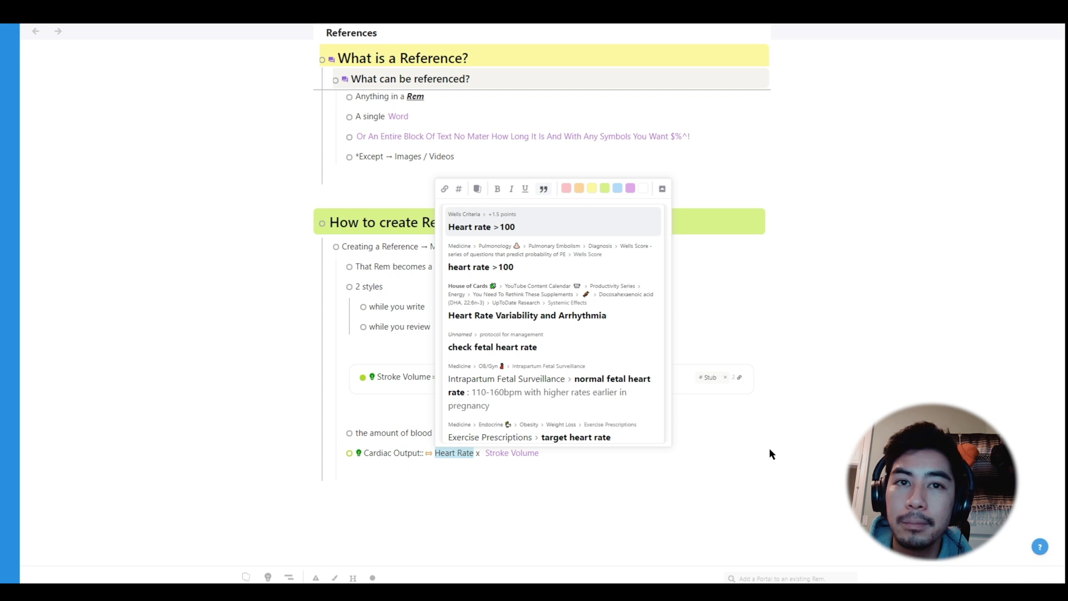
pyautogui.write('[[')
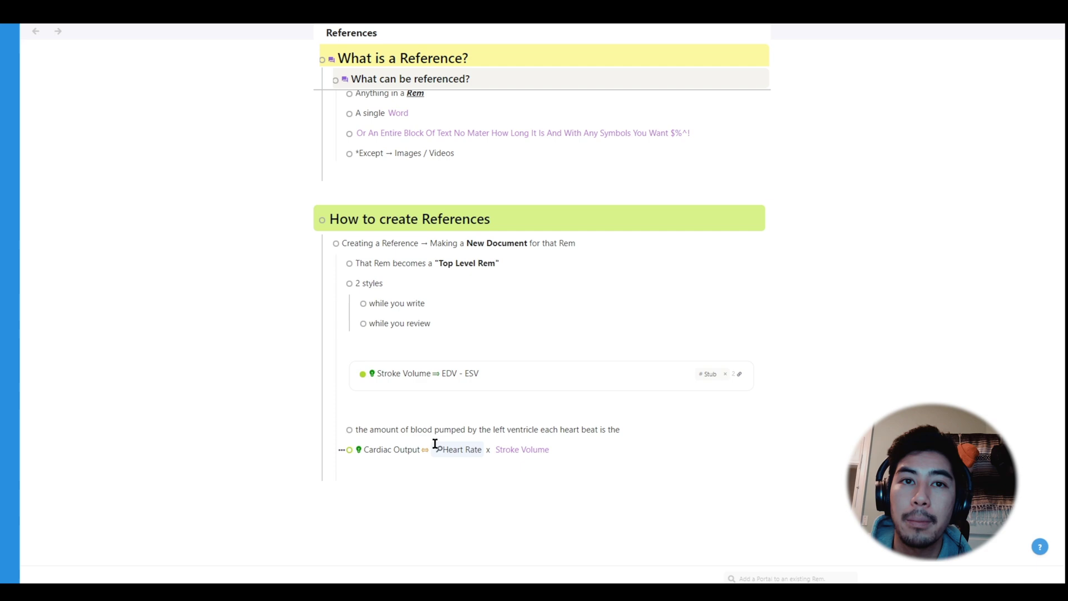
pyautogui.moveTo(454, 452)
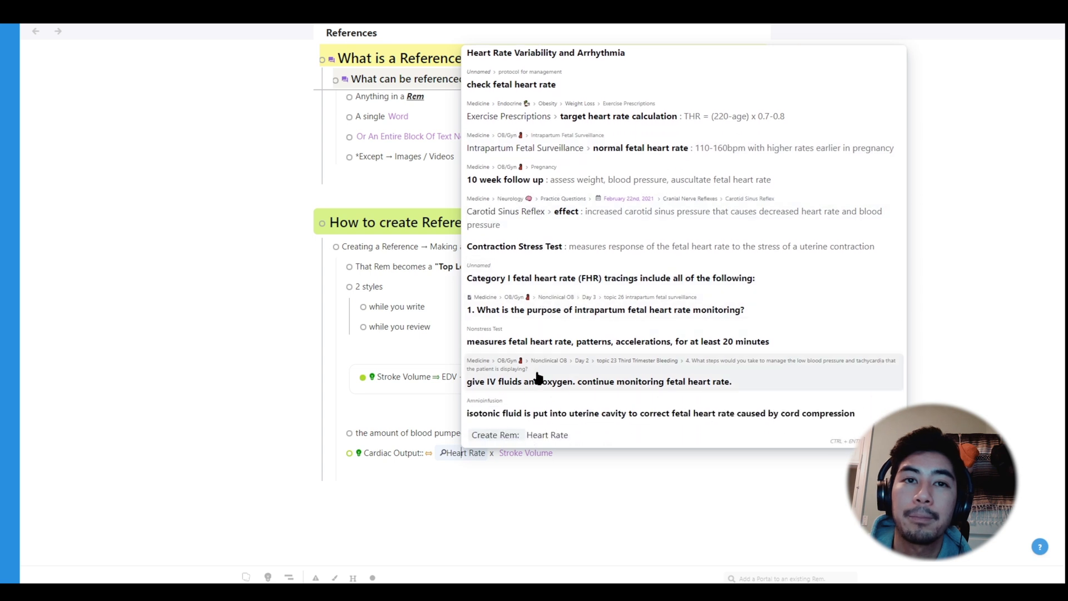
pyautogui.click(511, 435)
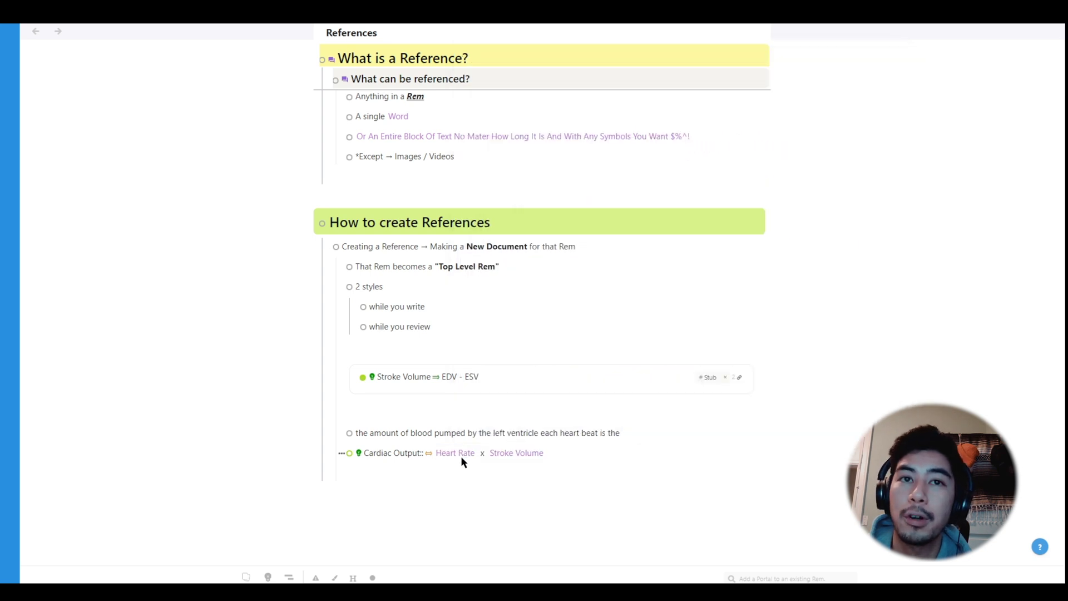
pyautogui.moveTo(453, 457)
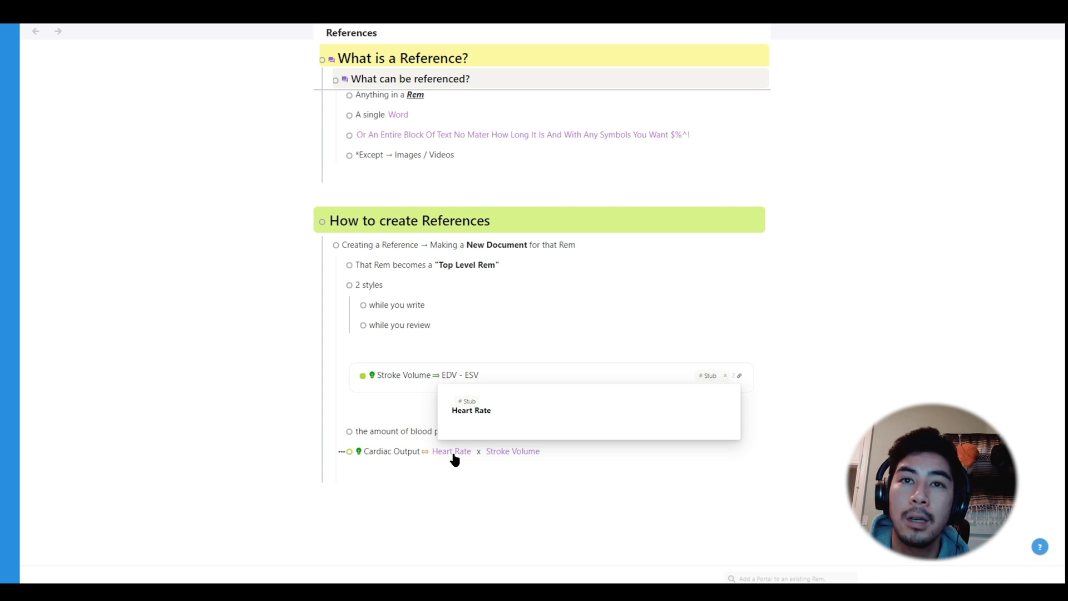
pyautogui.keyDown('shift'); pyautogui.click(451, 453); pyautogui.keyUp('shift')
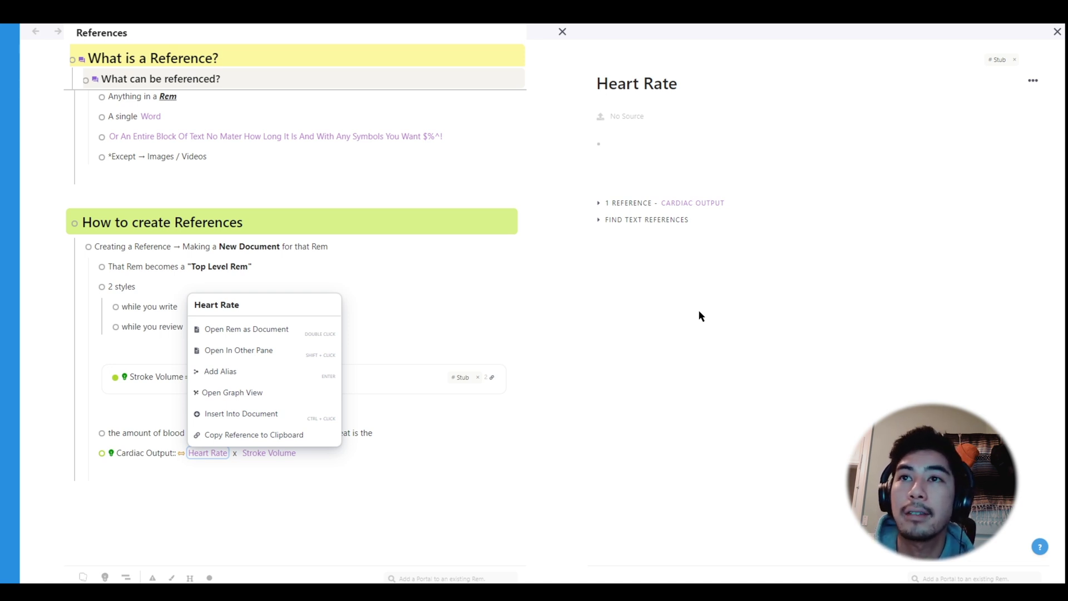
# - Run Find Text References on Heart Rate to list its 35 unlinked mentions
pyautogui.click(600, 221)
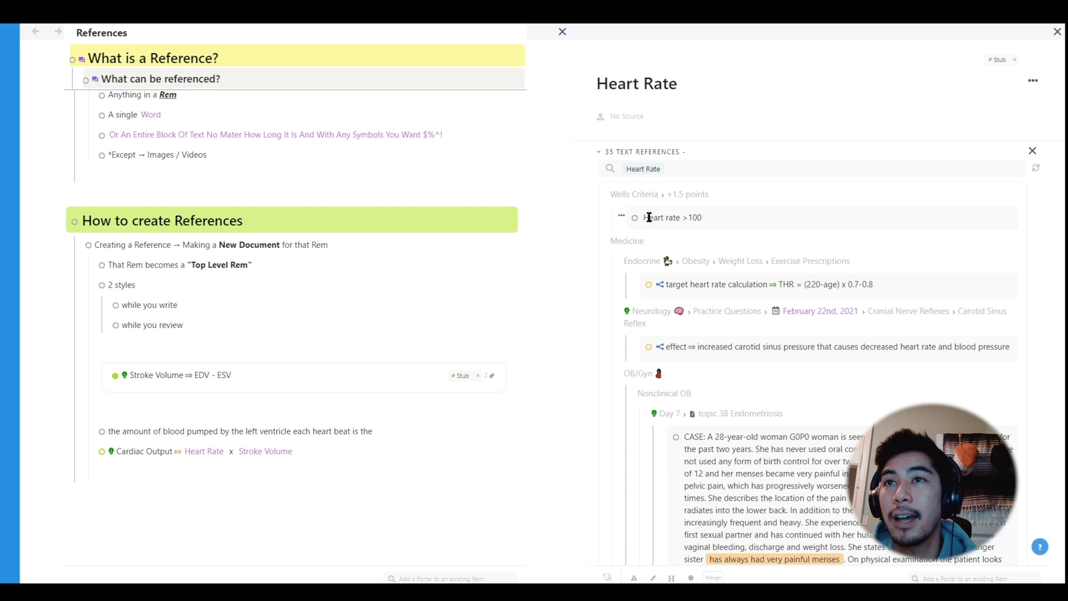
# - Link the 'heart rate' mentions in the Wells Criteria, target heart rate and carotid sinus notes to Heart Rate, then re-run the search
pyautogui.moveTo(644, 218); pyautogui.dragTo(680, 217)
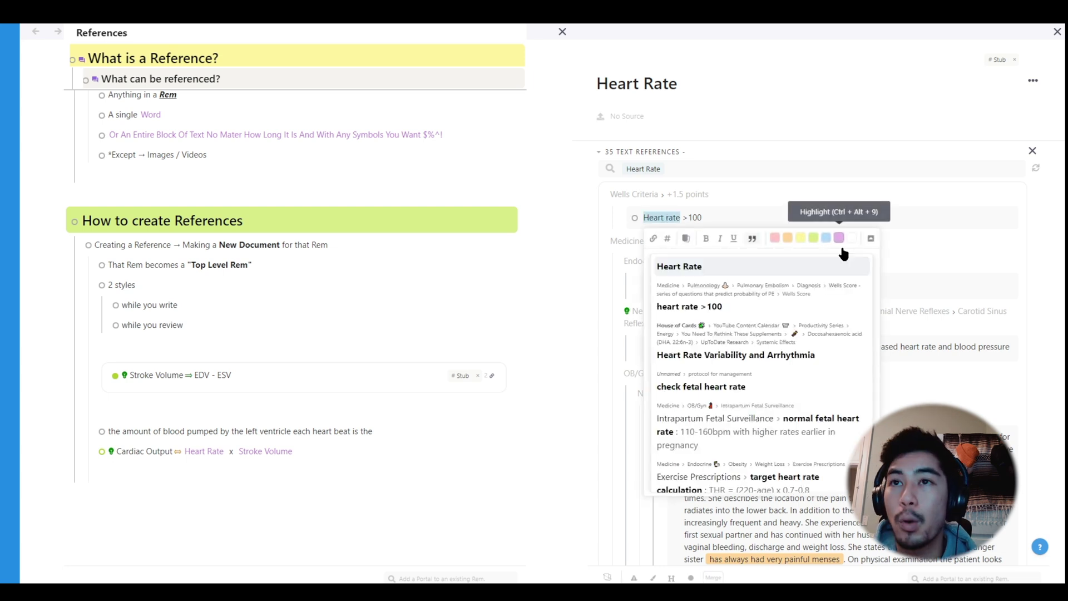
pyautogui.write('[[')
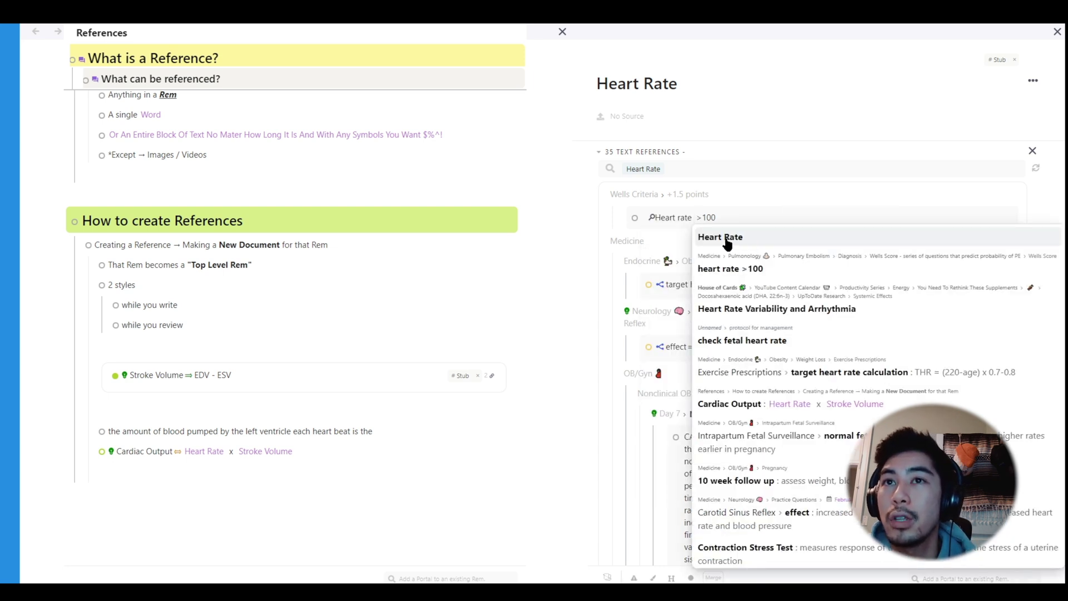
pyautogui.click(726, 238)
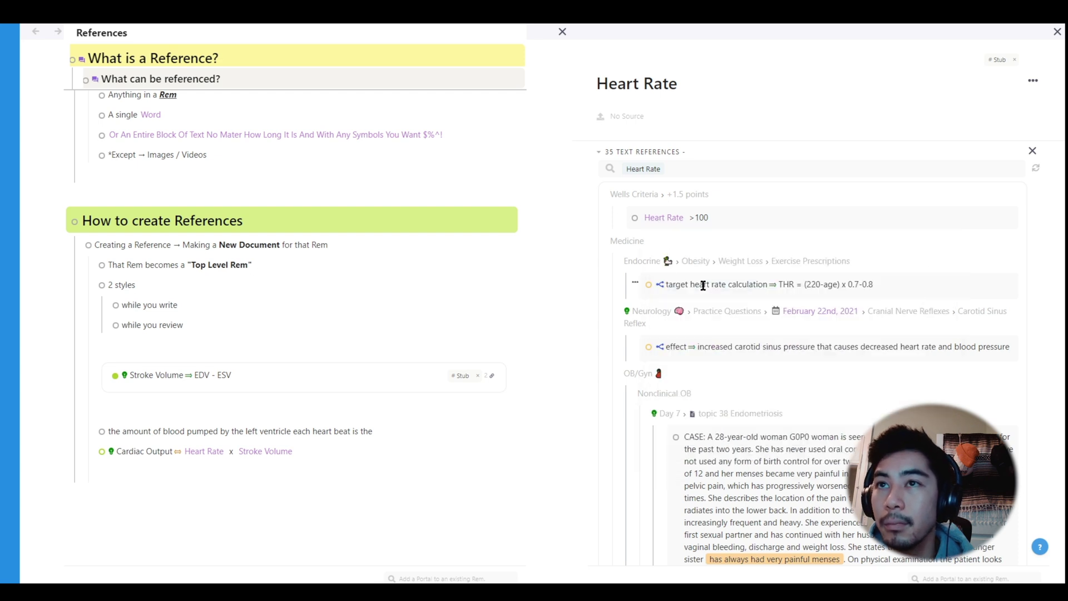
pyautogui.moveTo(703, 285); pyautogui.dragTo(712, 283)
pyautogui.press('Return')
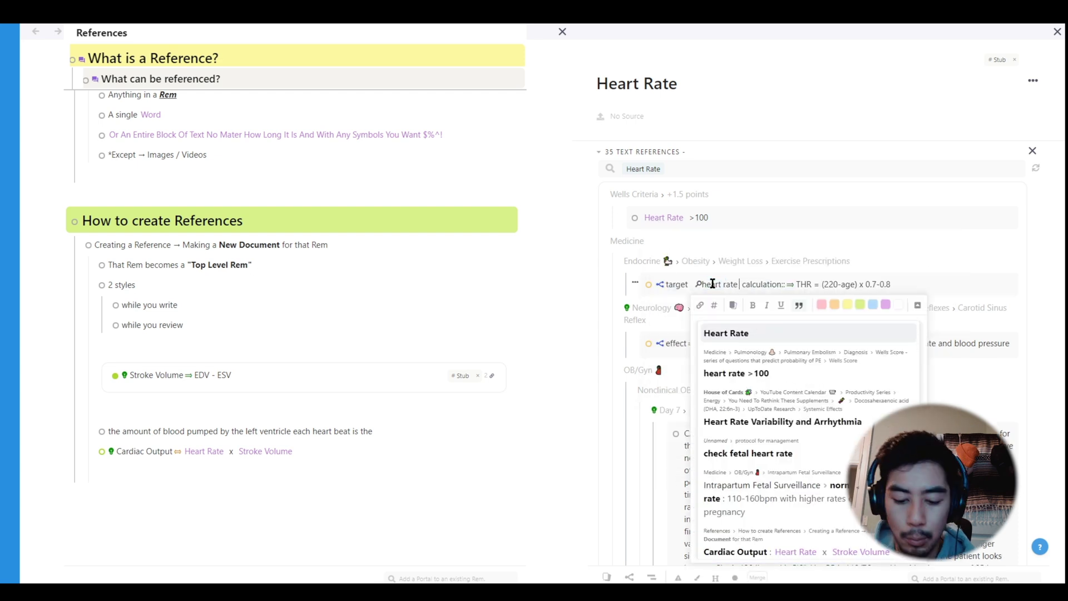
pyautogui.moveTo(714, 287)
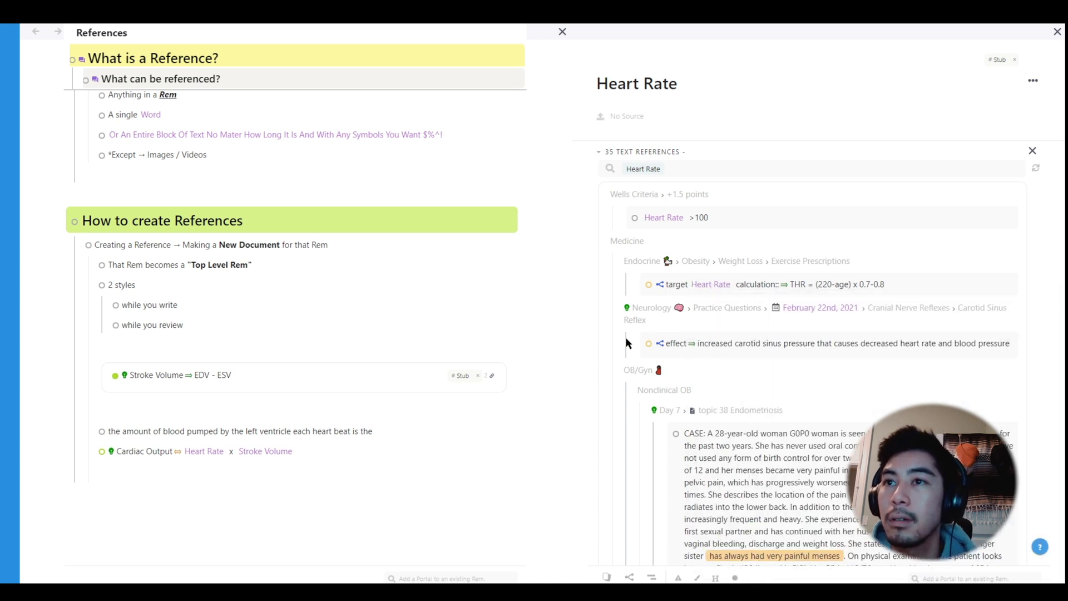
pyautogui.moveTo(915, 343); pyautogui.dragTo(936, 345)
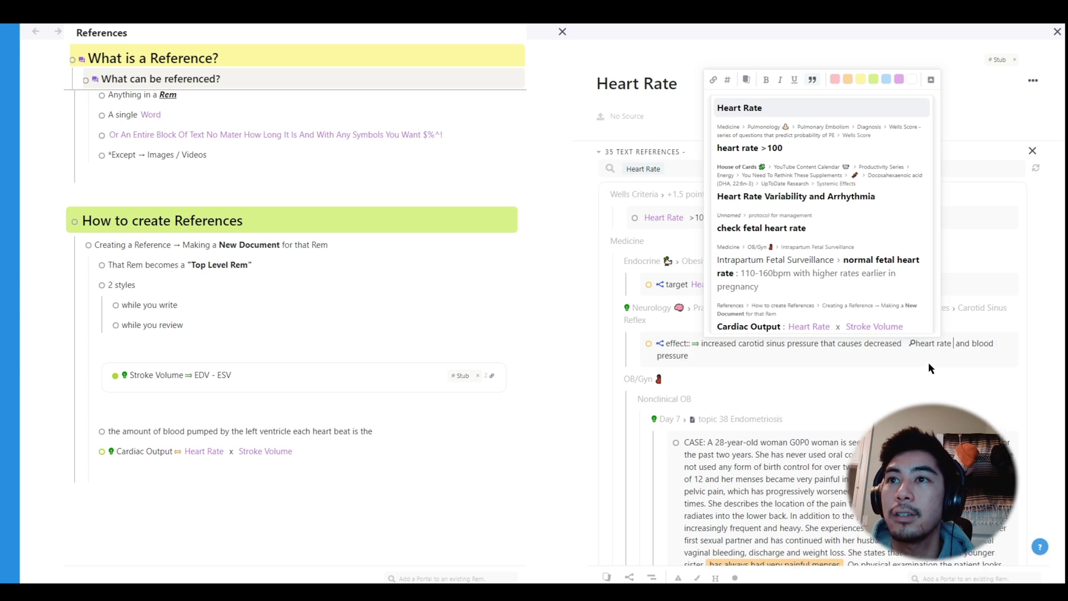
pyautogui.press('Return')
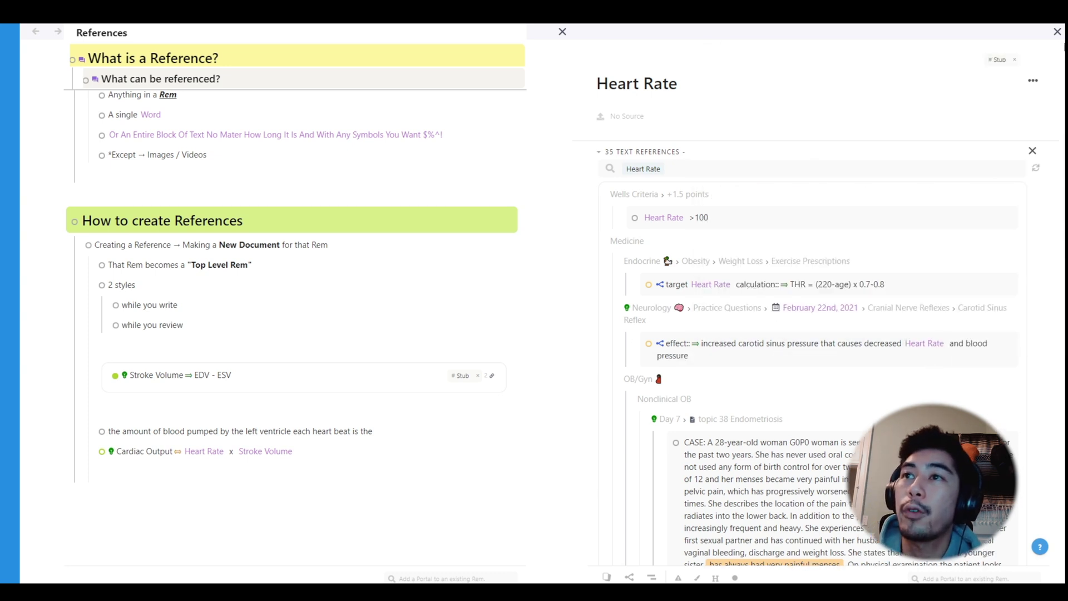
pyautogui.click(1036, 169)
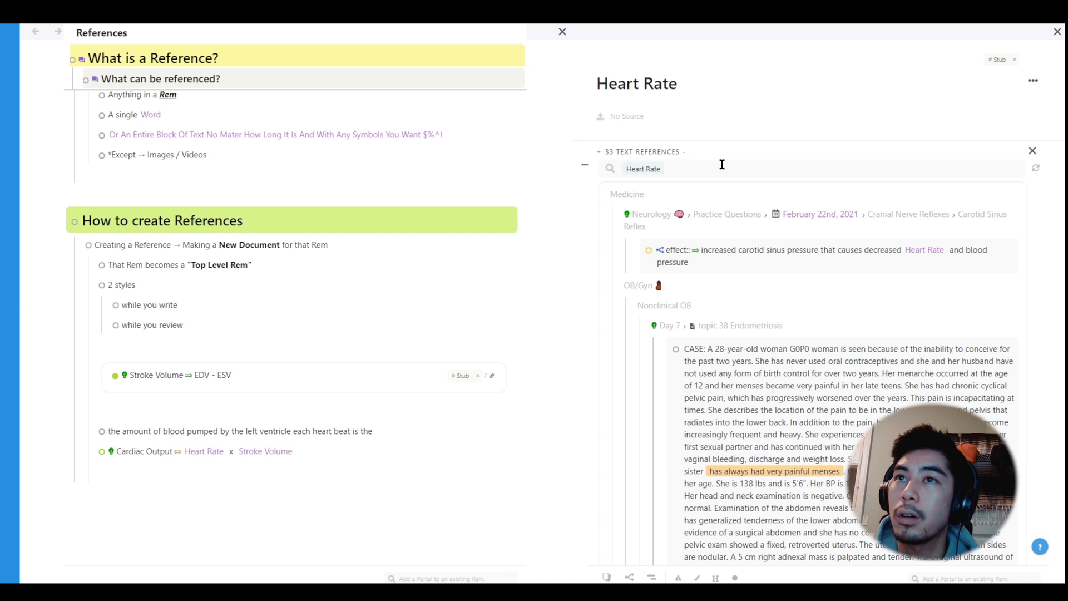
# - Remove the text-reference search, expand Heart Rate's 4 references, then close the side pane
pyautogui.click(1033, 152)
pyautogui.click(599, 204)
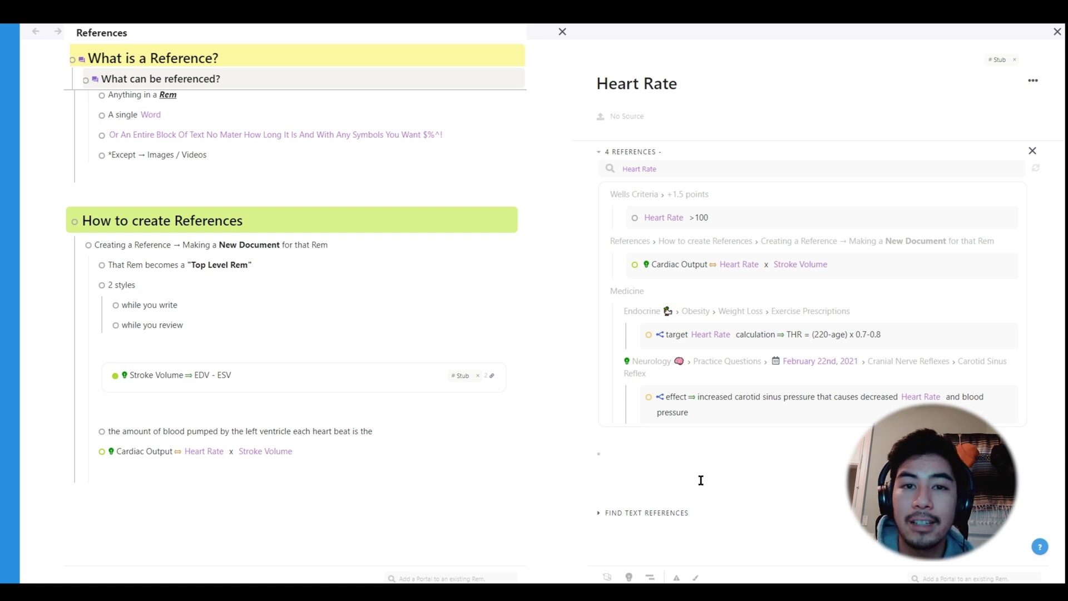
pyautogui.press('Escape')
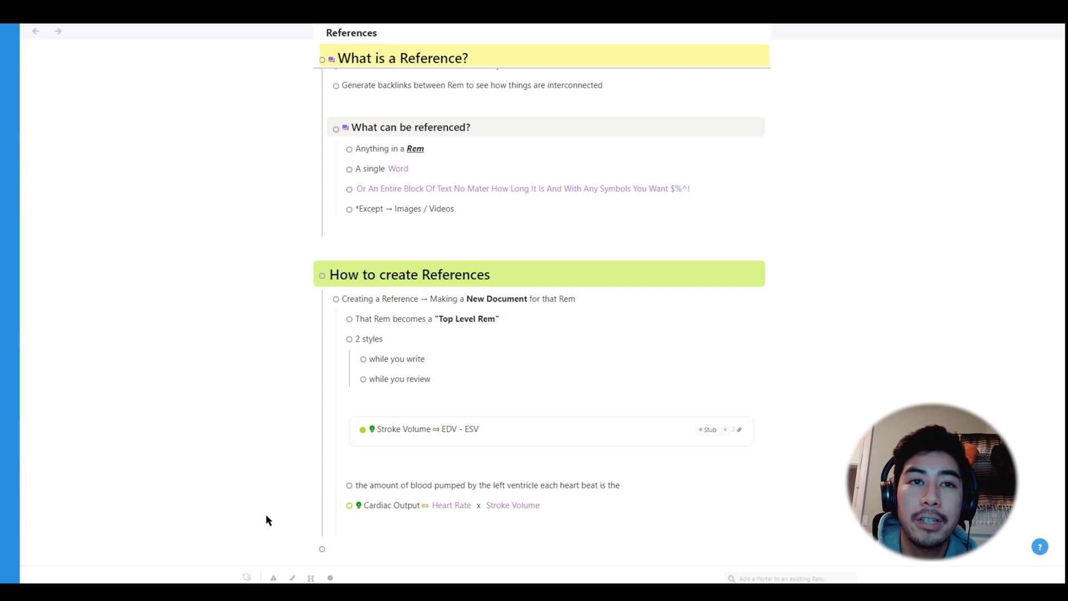
# - Type 'Guide your Studying with SRS algorithm' in a new bottom row and highlight it pink with Ctrl+Shift+H
pyautogui.scroll(-1, 253, 509)
pyautogui.click(253, 509)
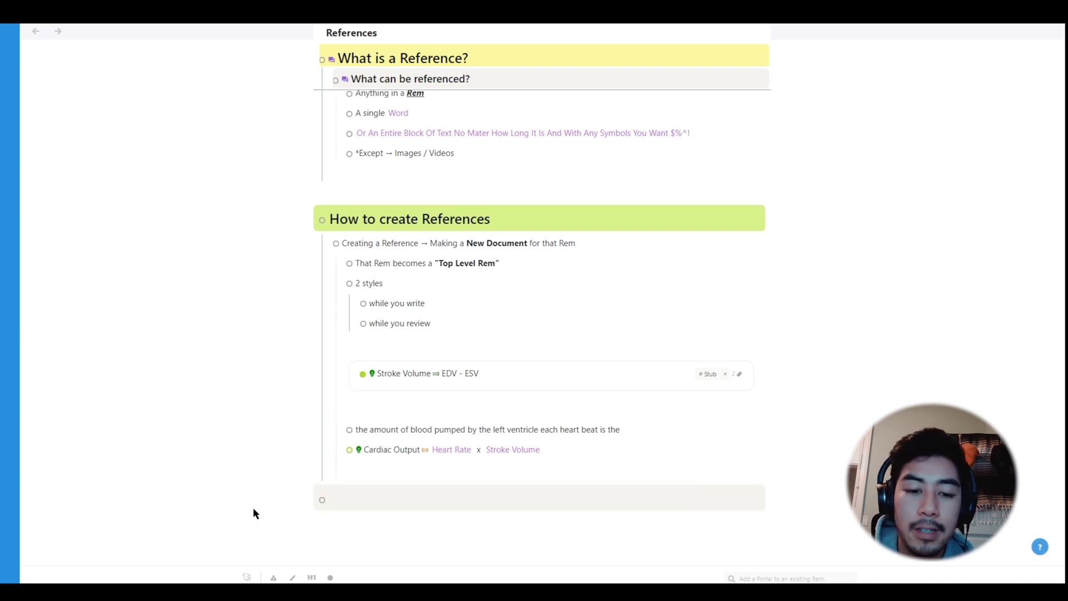
pyautogui.write('Guide your S')
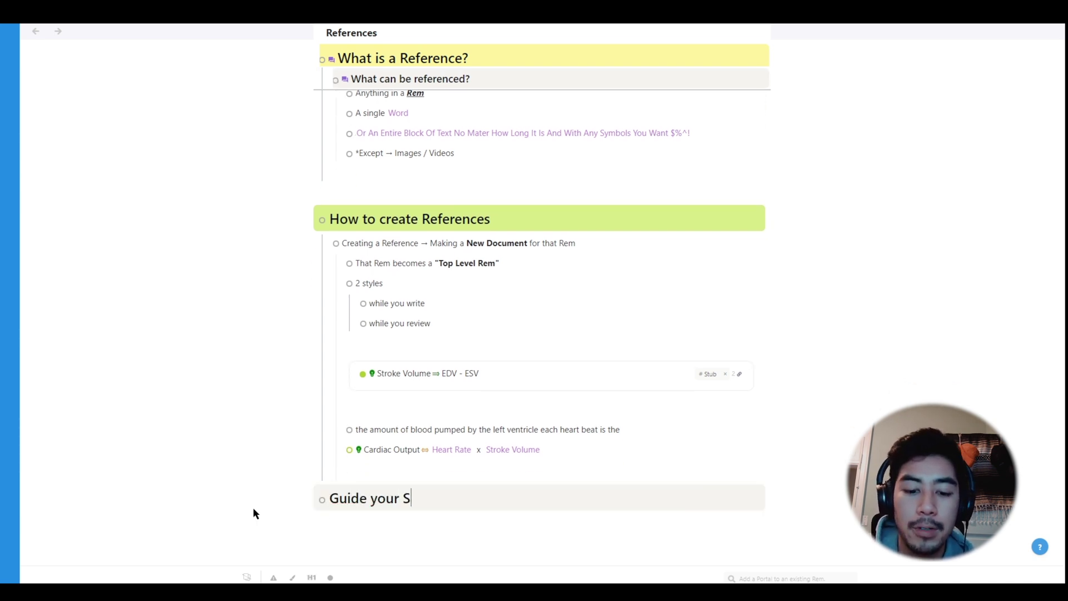
pyautogui.write('tudying with SRS')
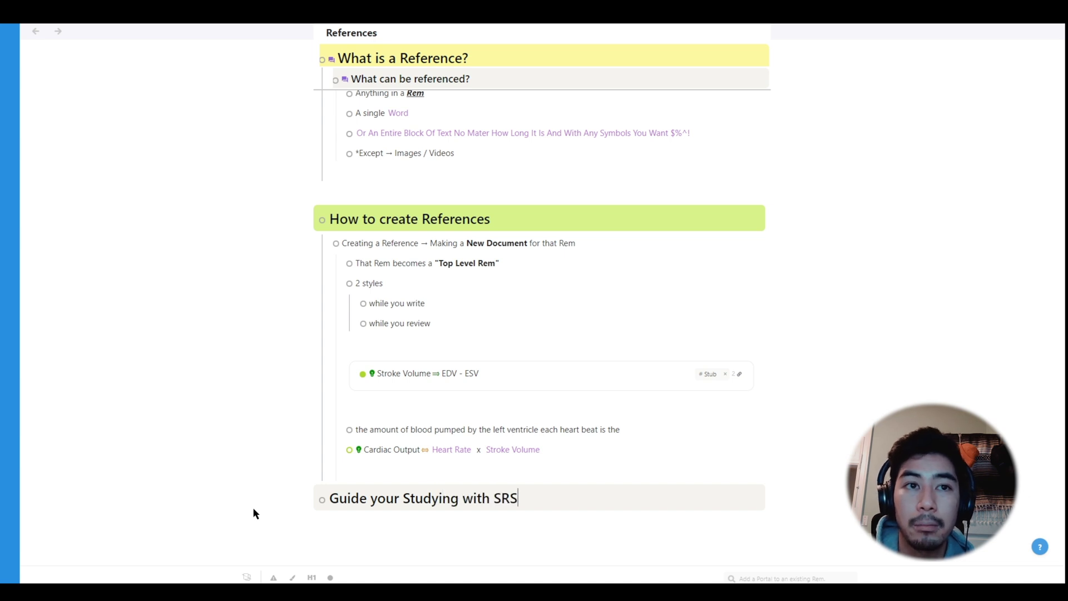
pyautogui.write(' algorithm')
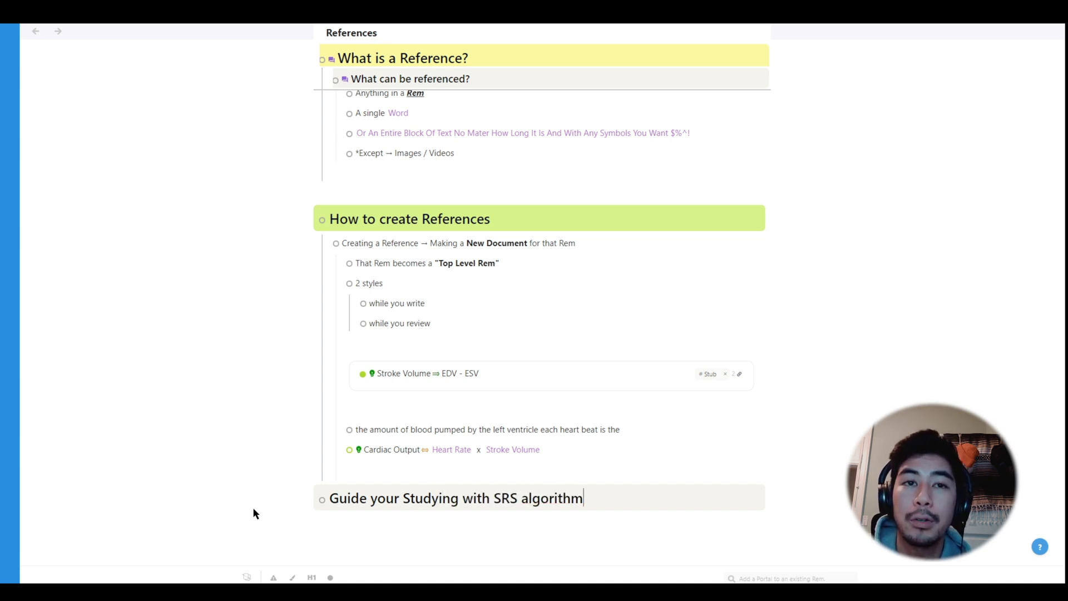
pyautogui.hotkey('ctrl', 'shift', 'h')
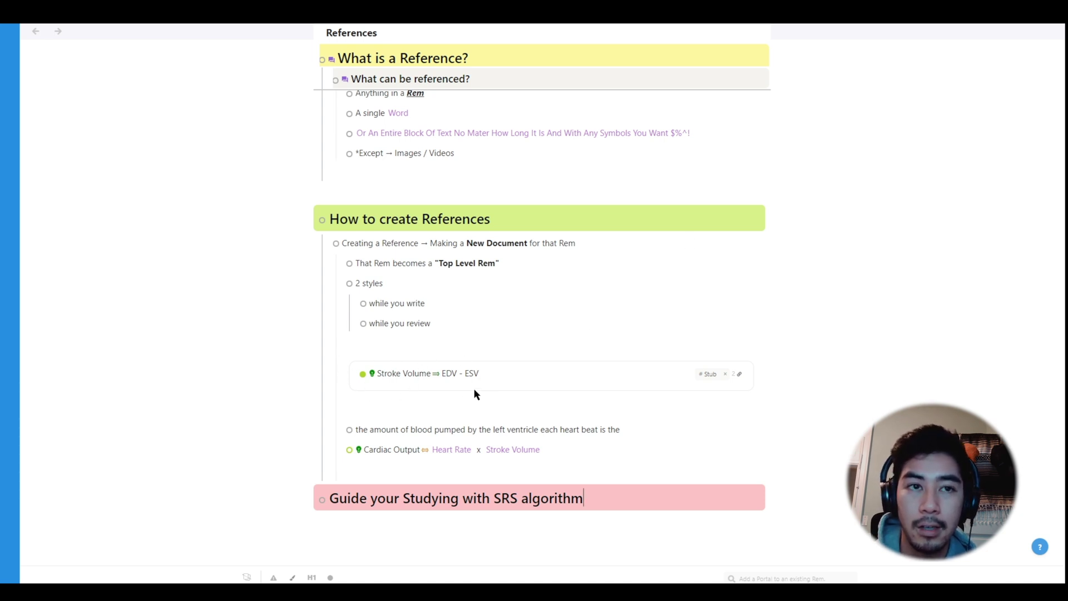
pyautogui.scroll(-1, 476, 390)
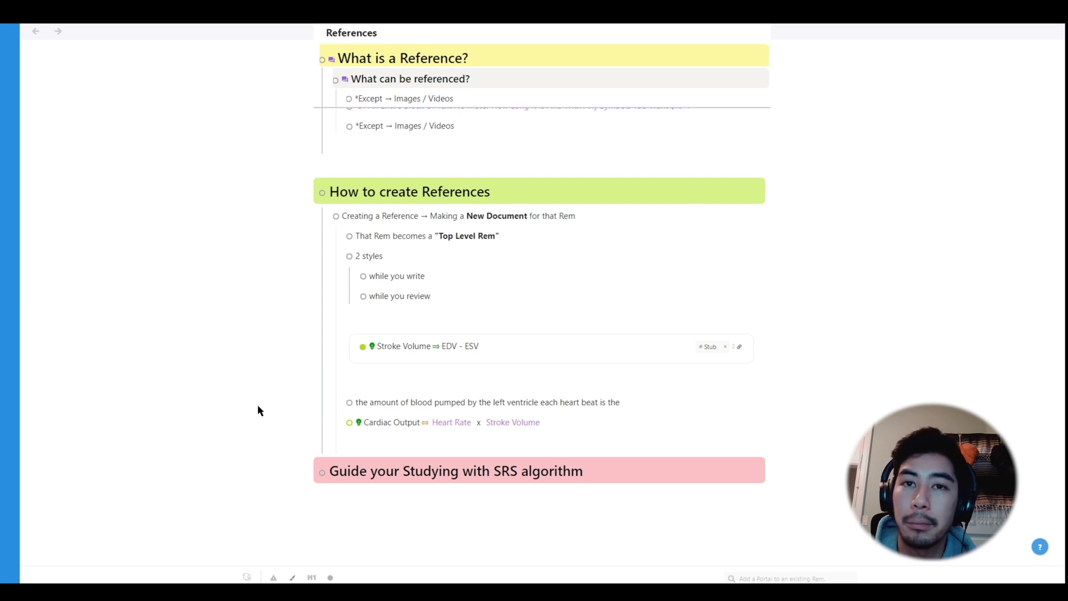
pyautogui.moveTo(10, 371)
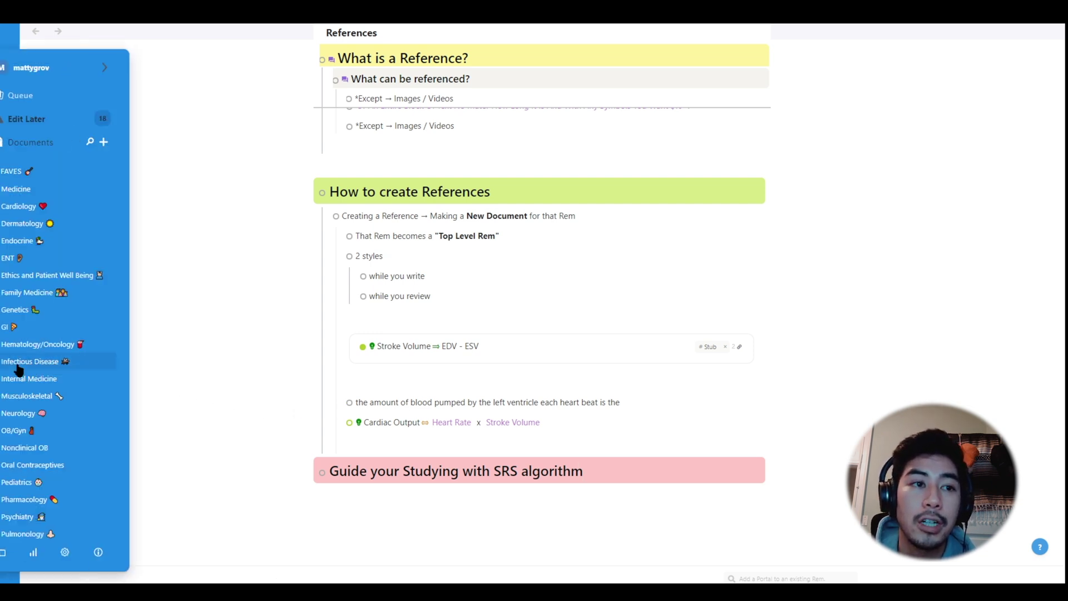
pyautogui.click(85, 553)
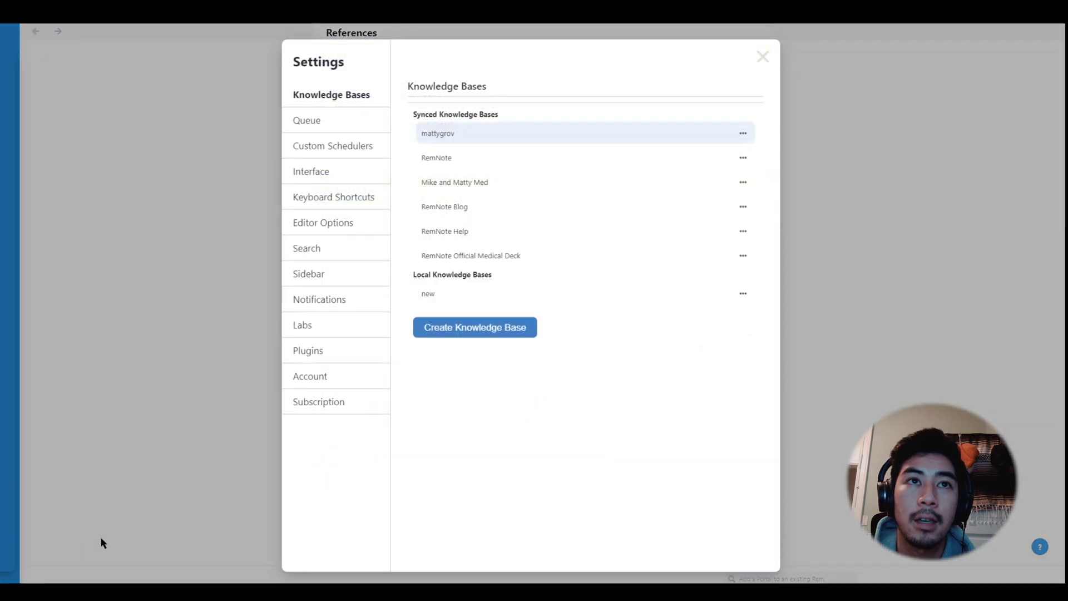
pyautogui.click(318, 130)
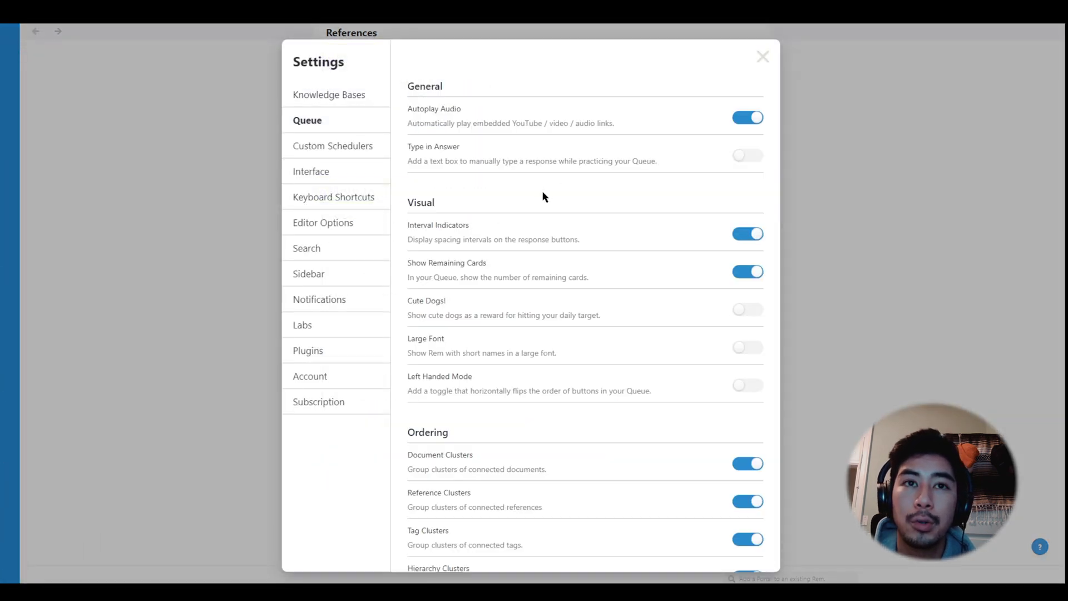
pyautogui.scroll(-4, 542, 195)
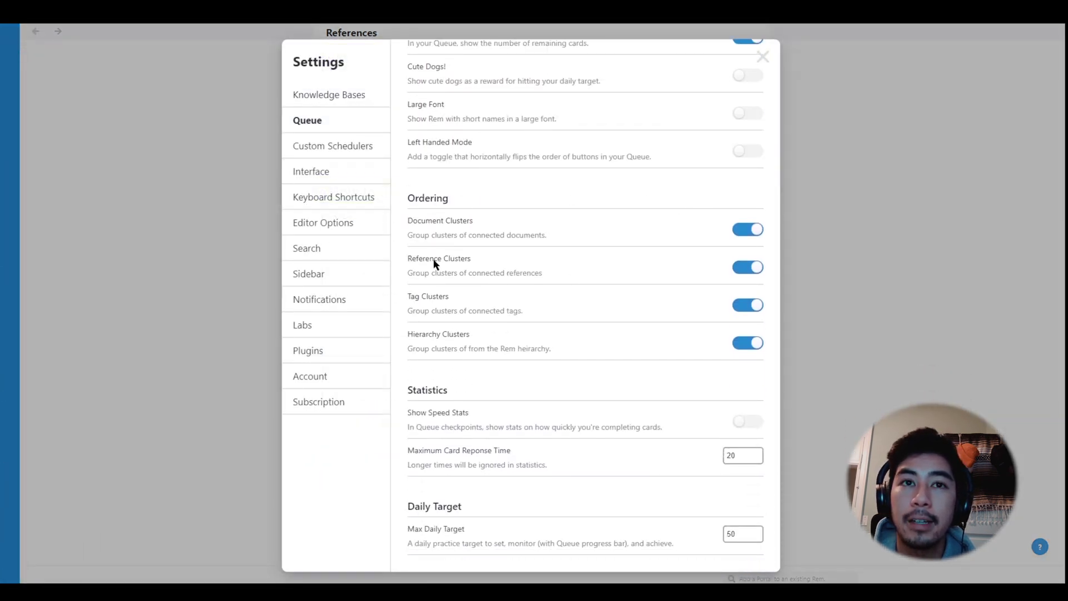
pyautogui.click(748, 271)
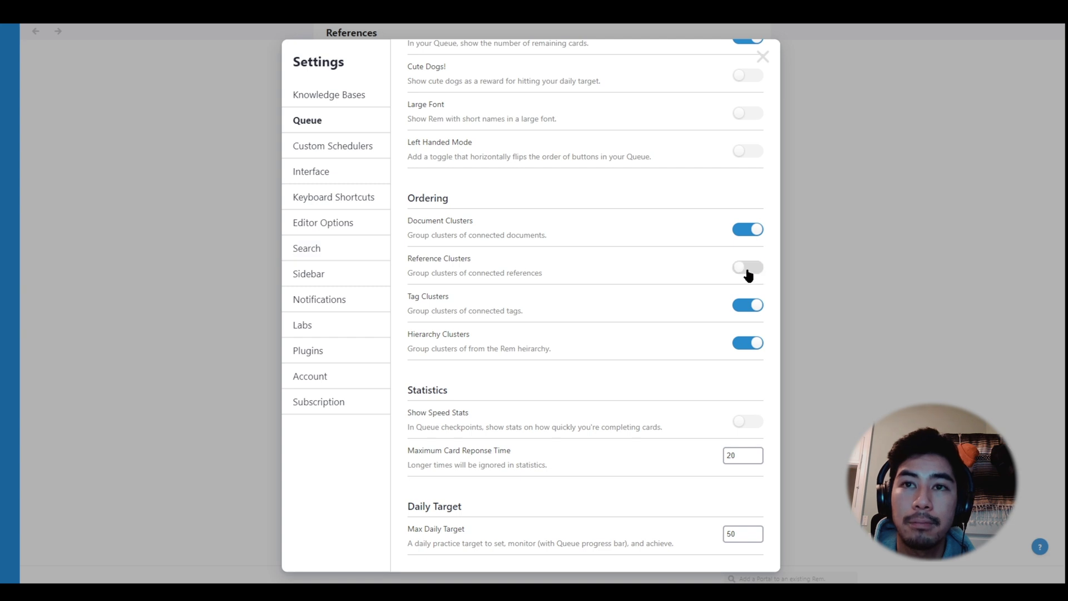
pyautogui.click(748, 271)
pyautogui.click(746, 272)
pyautogui.click(751, 270)
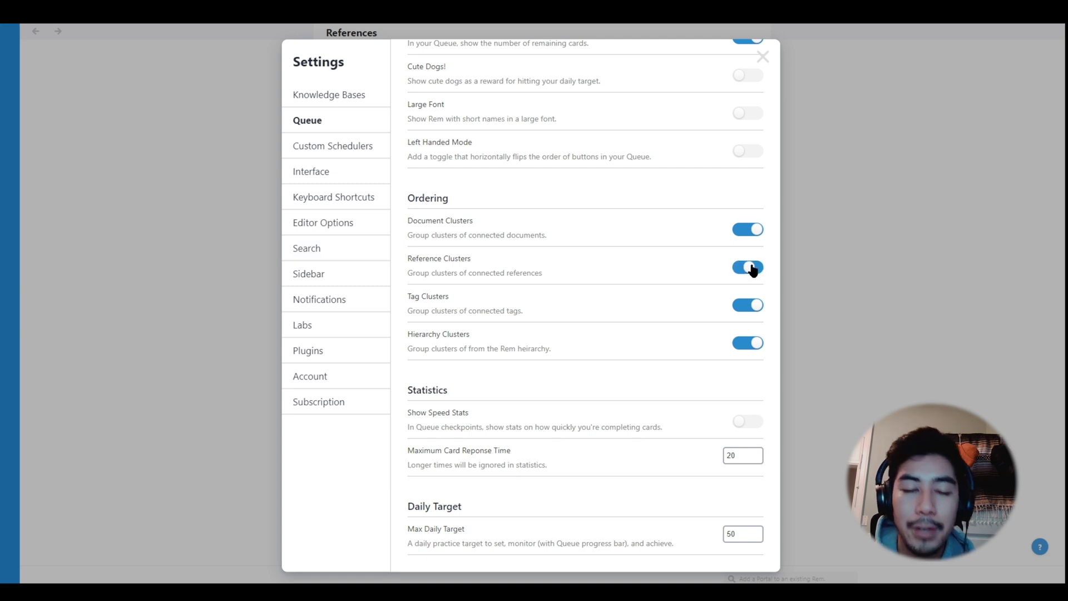
pyautogui.click(762, 58)
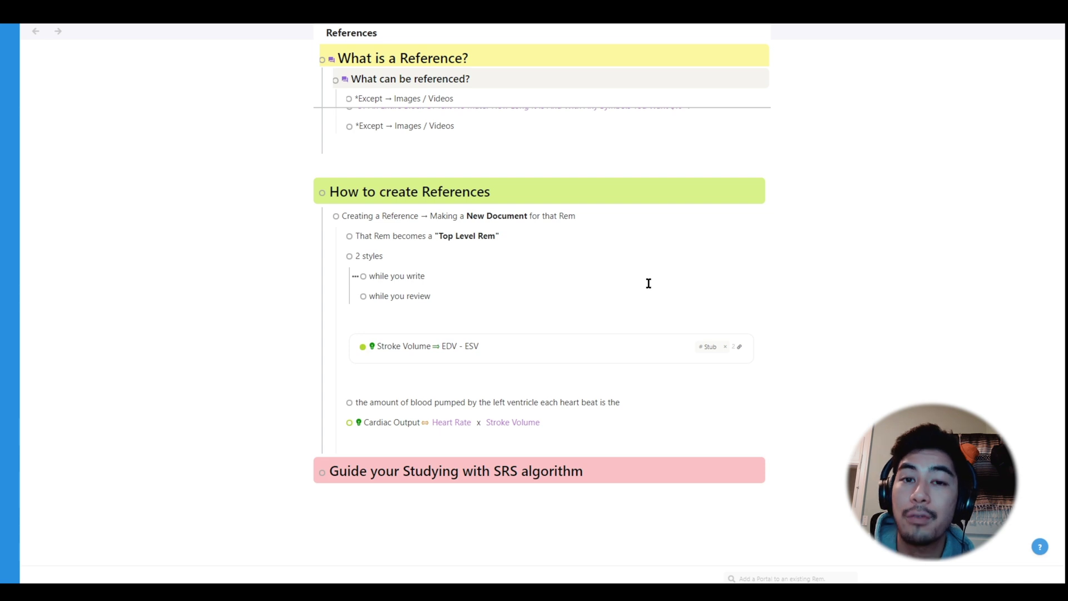